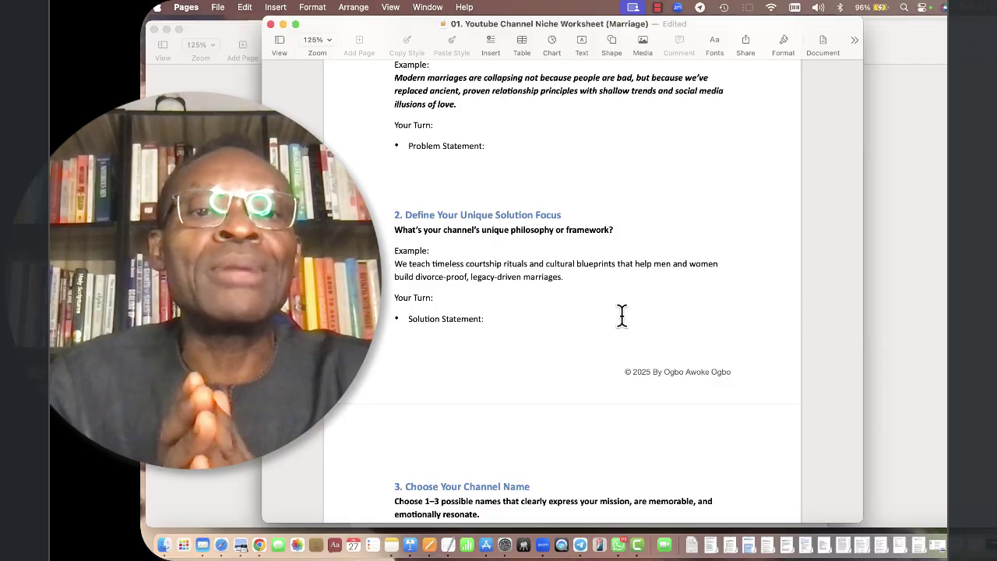
Examine the "3. Choose Your Channel Name" section, including its name ideas and the blank channel name options.
scroll(622, 316, "down", 5)
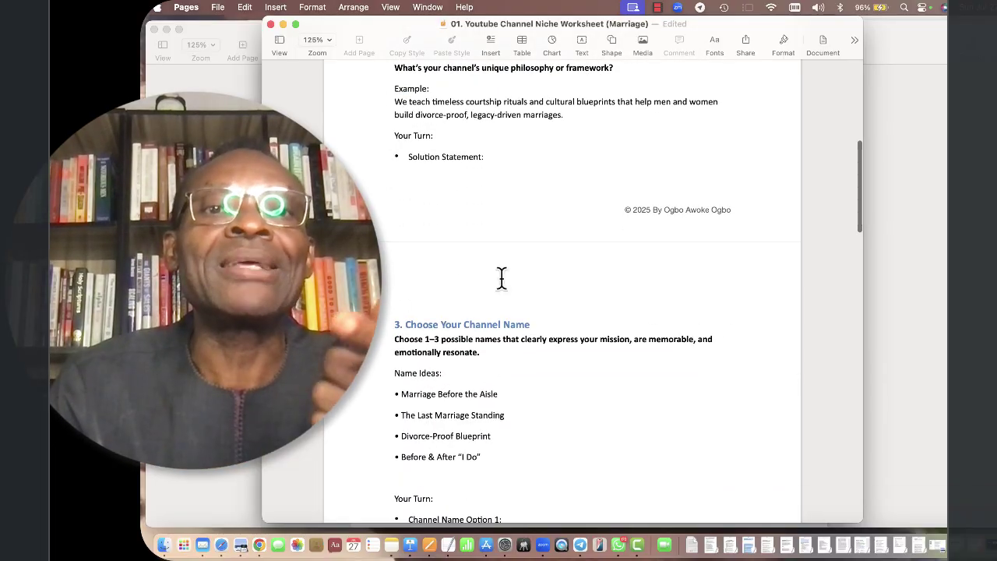
scroll(492, 347, "down", 2)
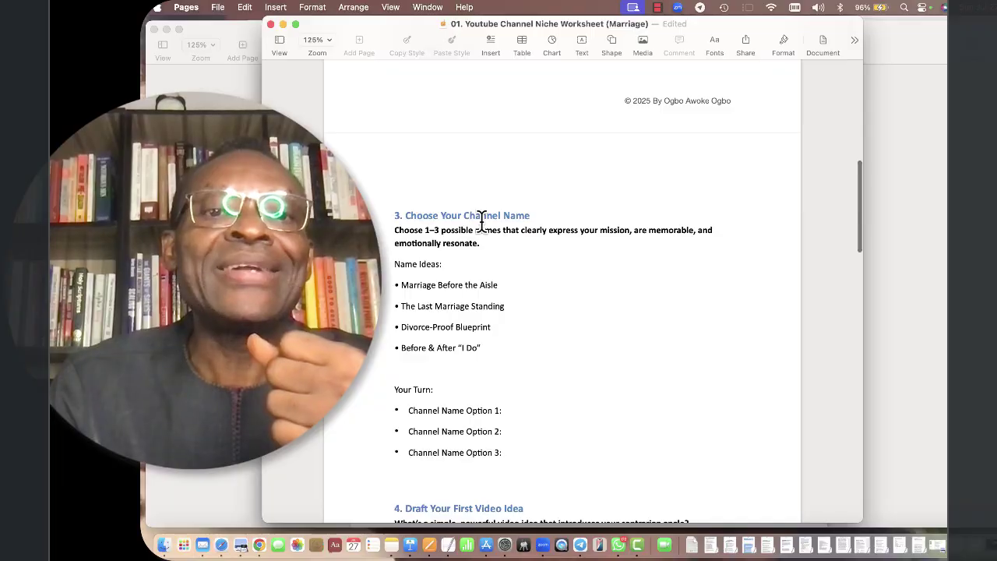
triple_click(472, 223)
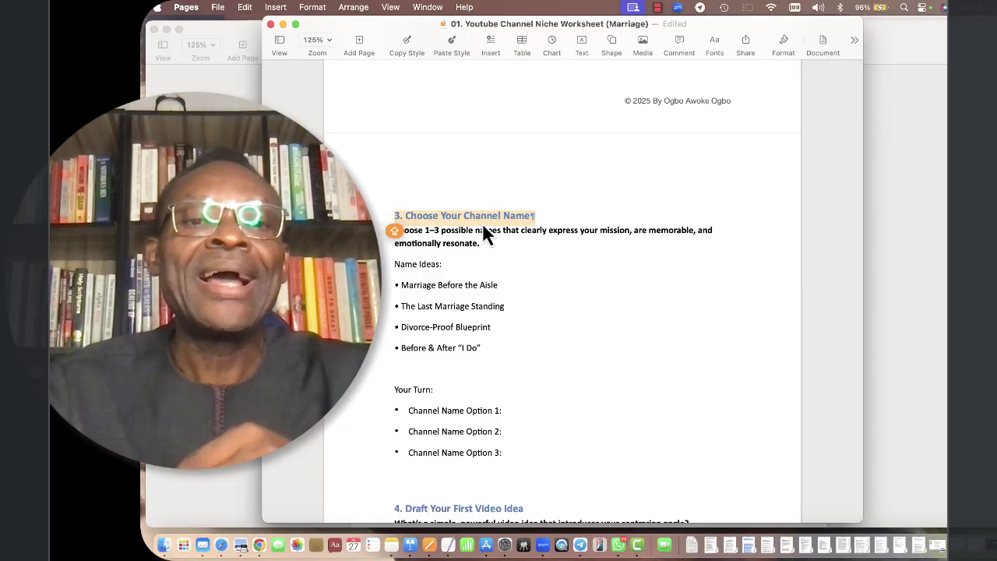
double_click(448, 306)
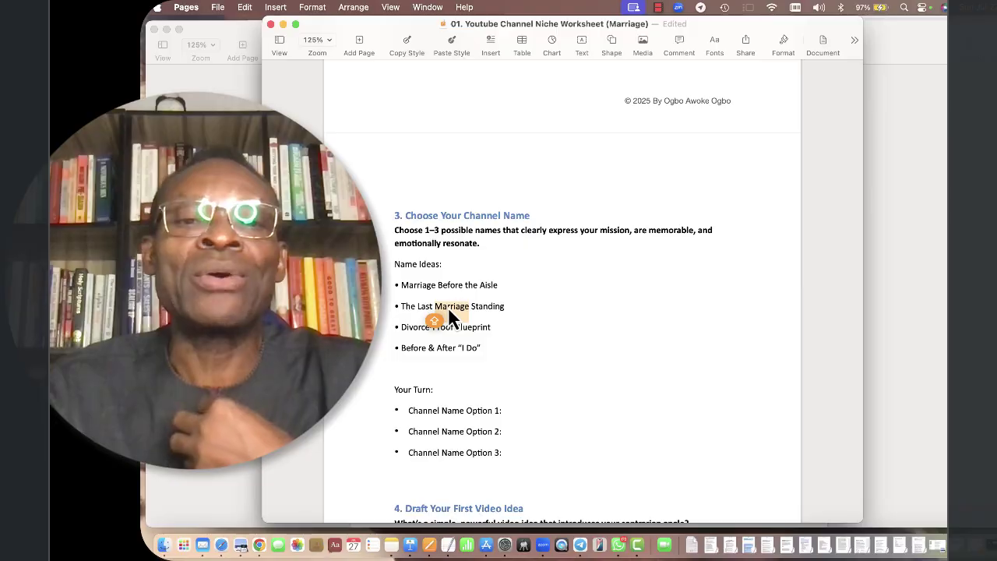
scroll(448, 307, "down", 2)
scroll(448, 307, "down", 2)
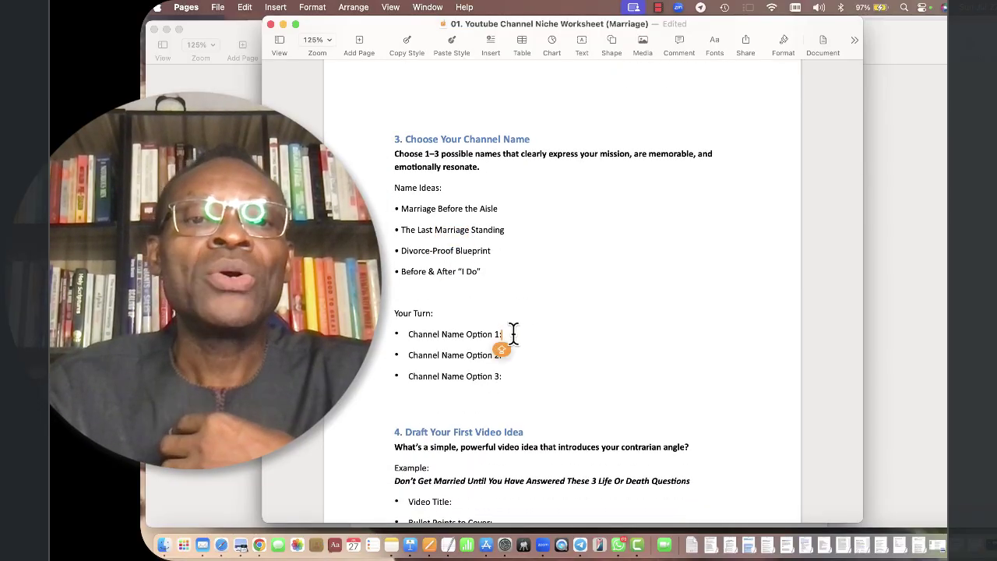
left_click(513, 333)
Examine the "4. Draft Your First Video Idea" section, including its guiding question and example title.
scroll(512, 343, "down", 6)
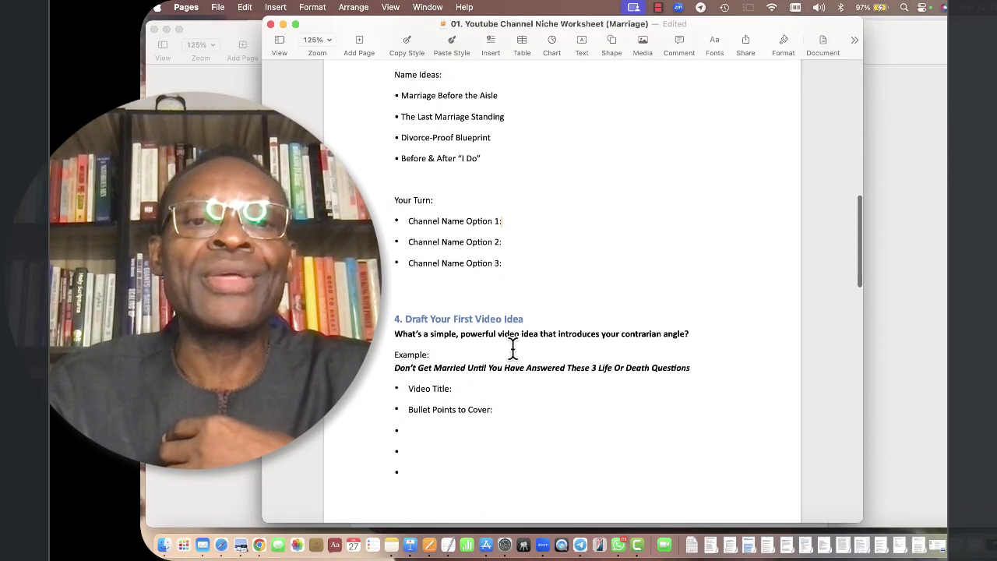
triple_click(475, 288)
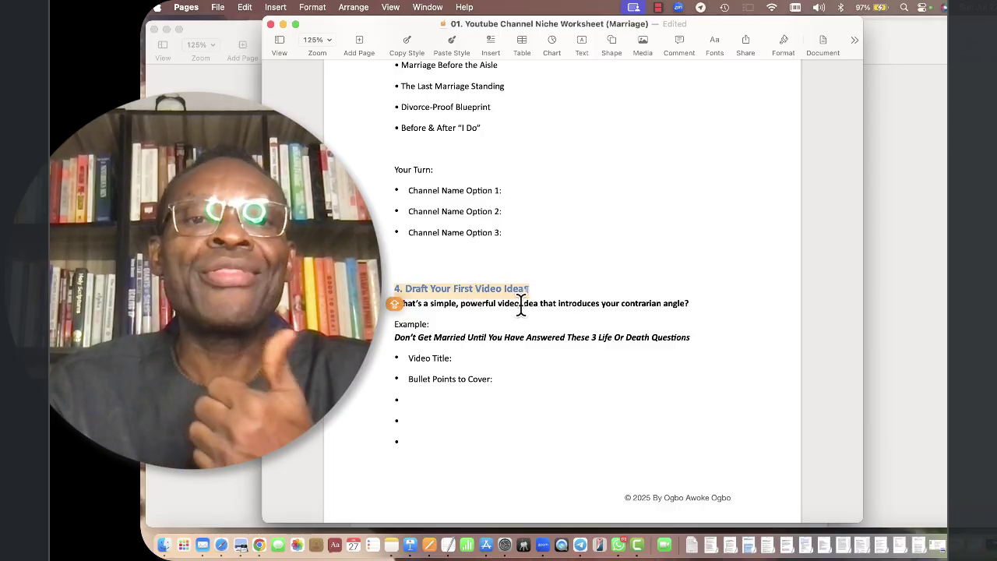
scroll(522, 304, "down", 2)
scroll(523, 304, "down", 2)
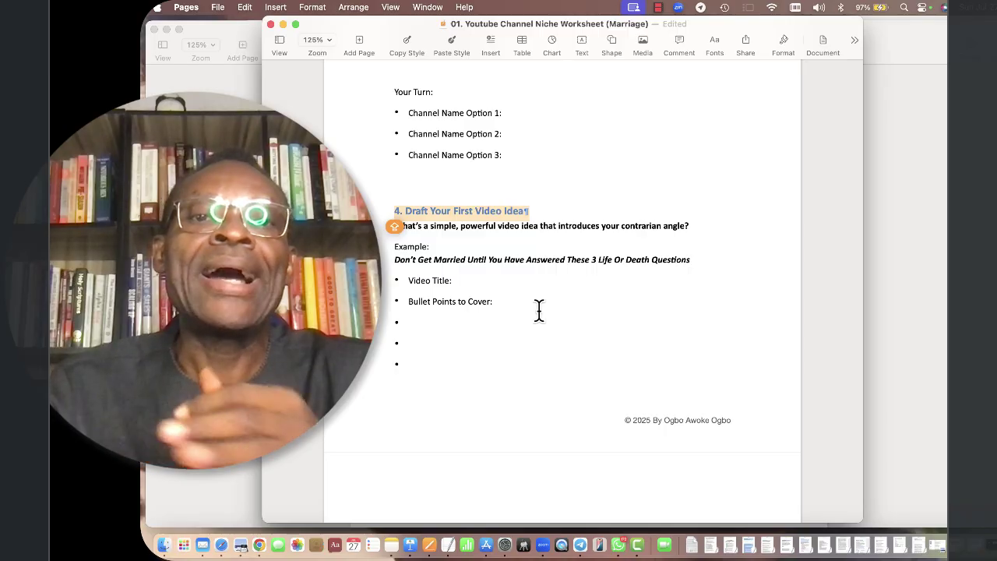
left_click(505, 232)
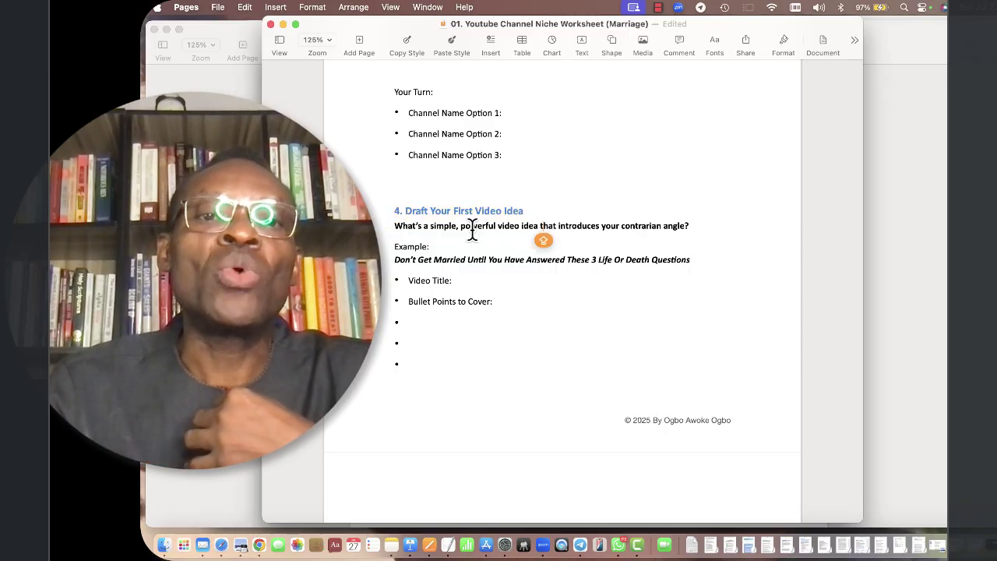
triple_click(473, 228)
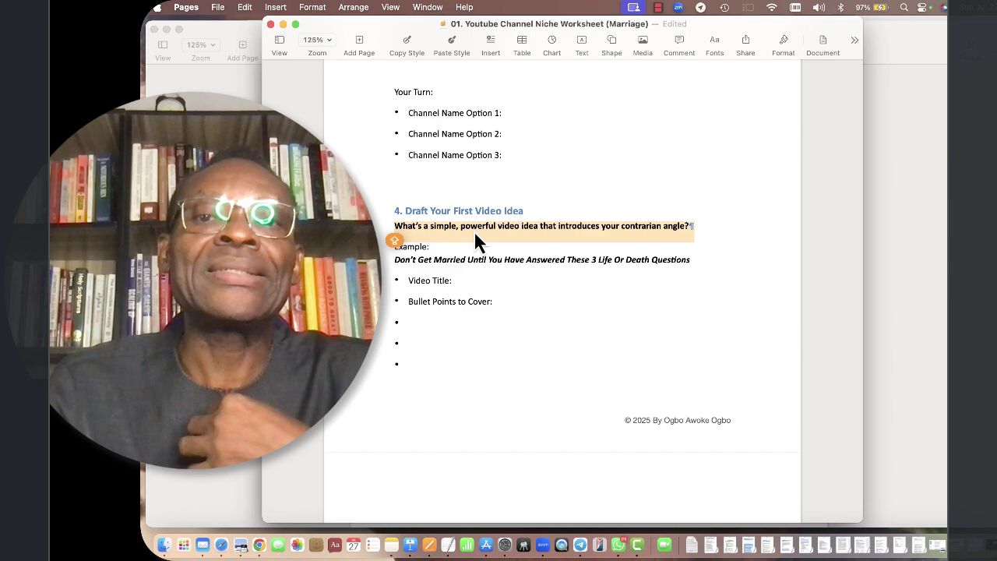
triple_click(428, 264)
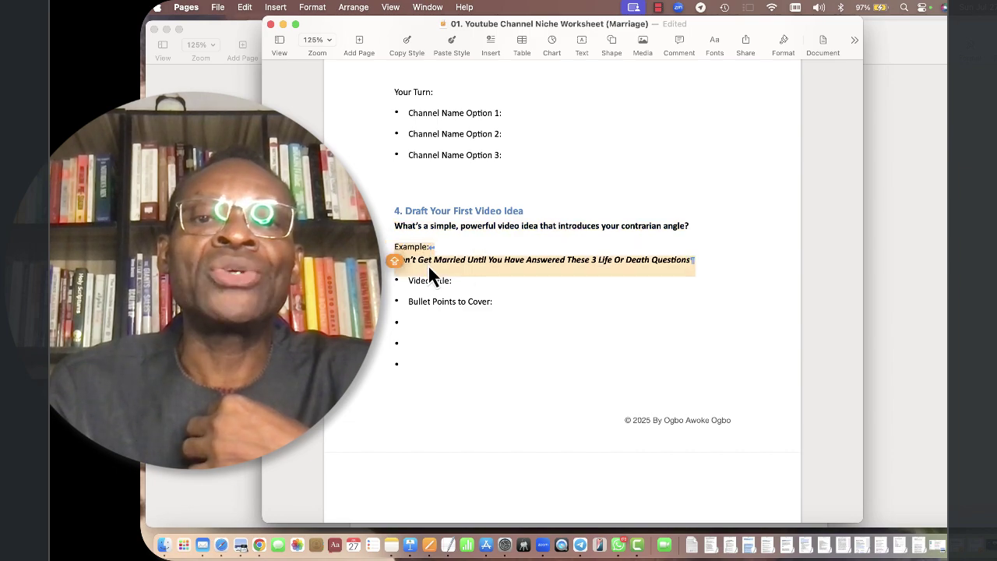
Replace "Life Or Death" with "Important" in the section 4 example title about questions to answer before marriage.
left_click(598, 261)
left_click_drag(599, 261, 650, 265)
key("Caps_Lock")
type("LI")
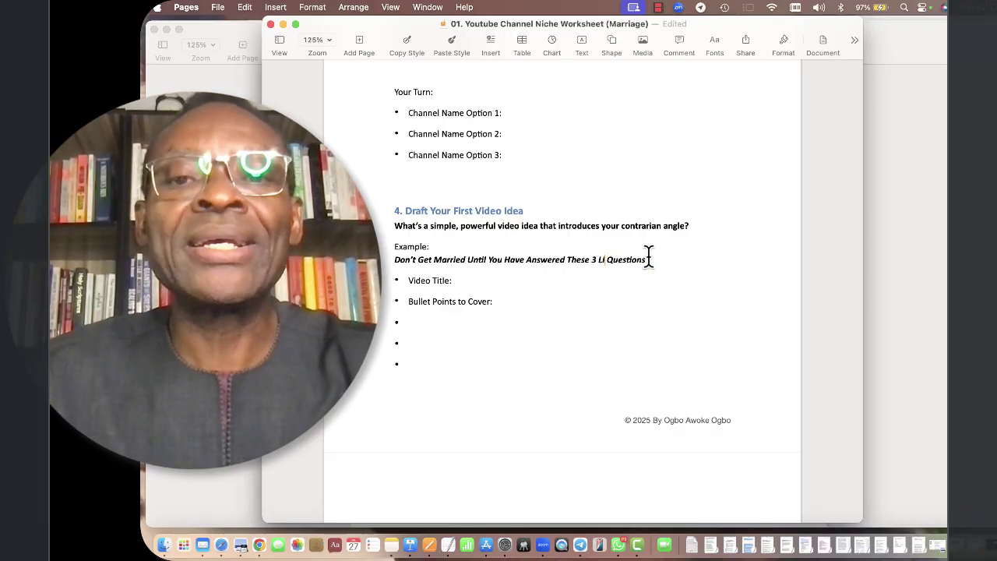
key("BackSpace")
key("BackSpace")
type("Impo")
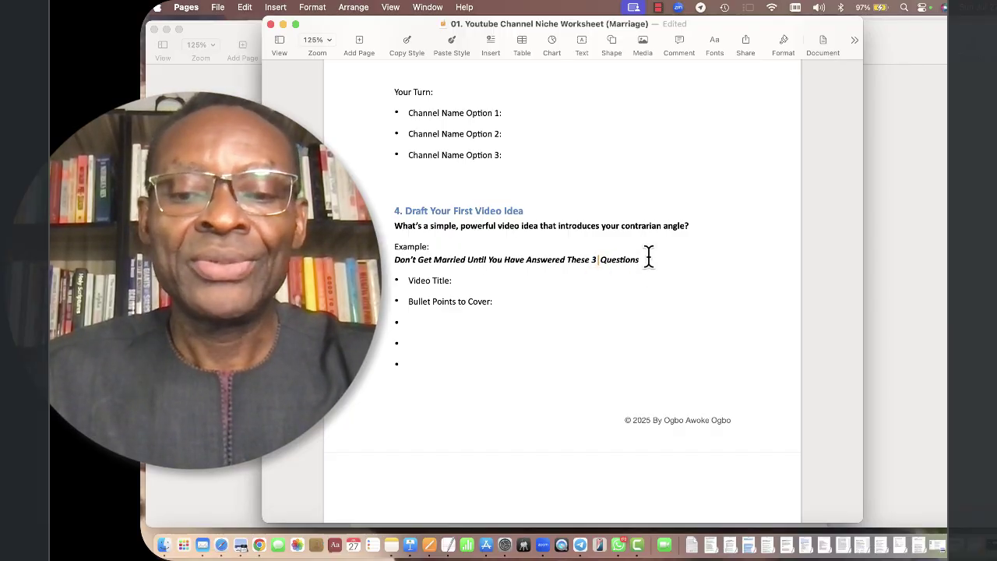
type("rta ")
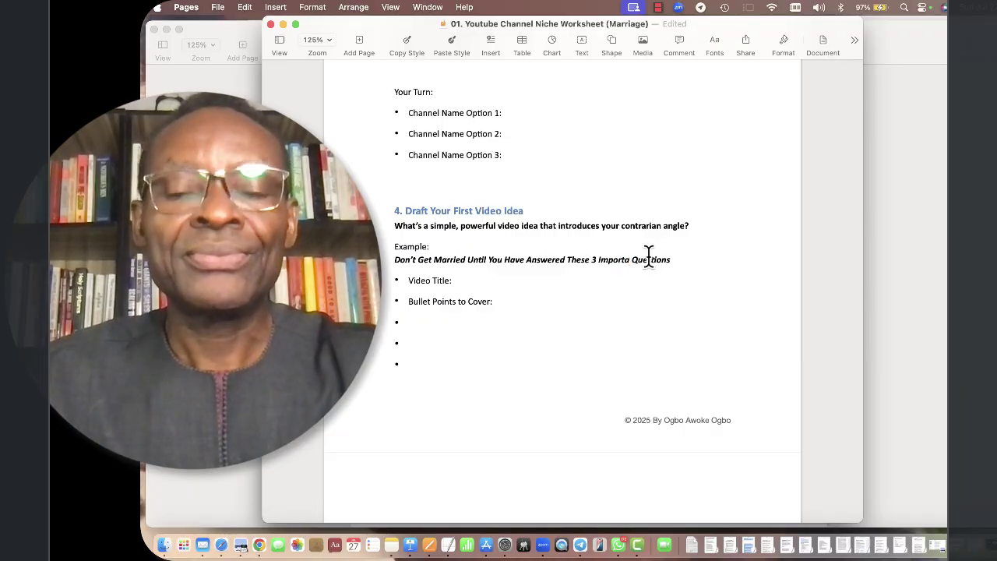
type("nt")
left_click(507, 282)
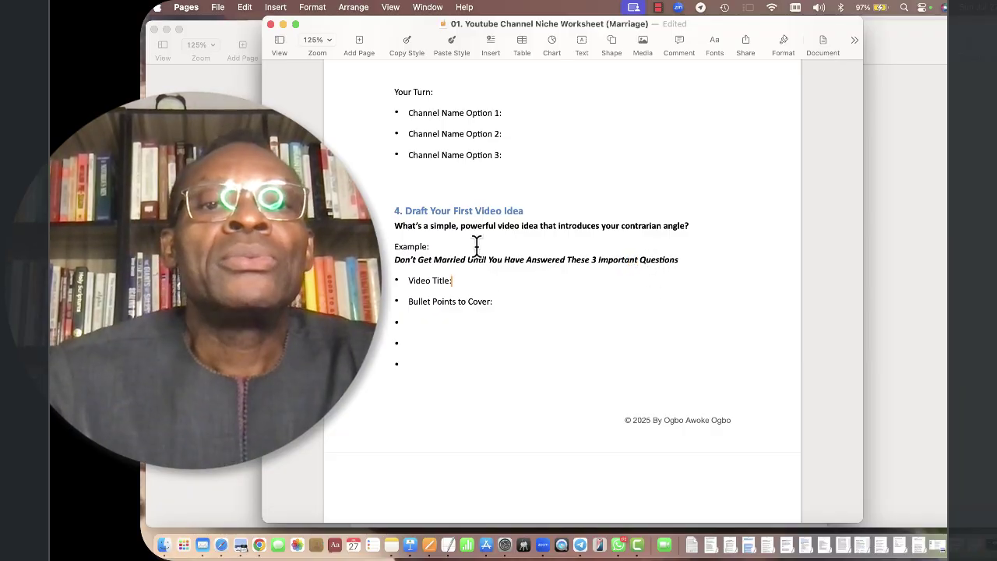
Review the section 4 heading and the "5. Your Channel Elevator Pitch" section with its example pitch.
double_click(462, 200)
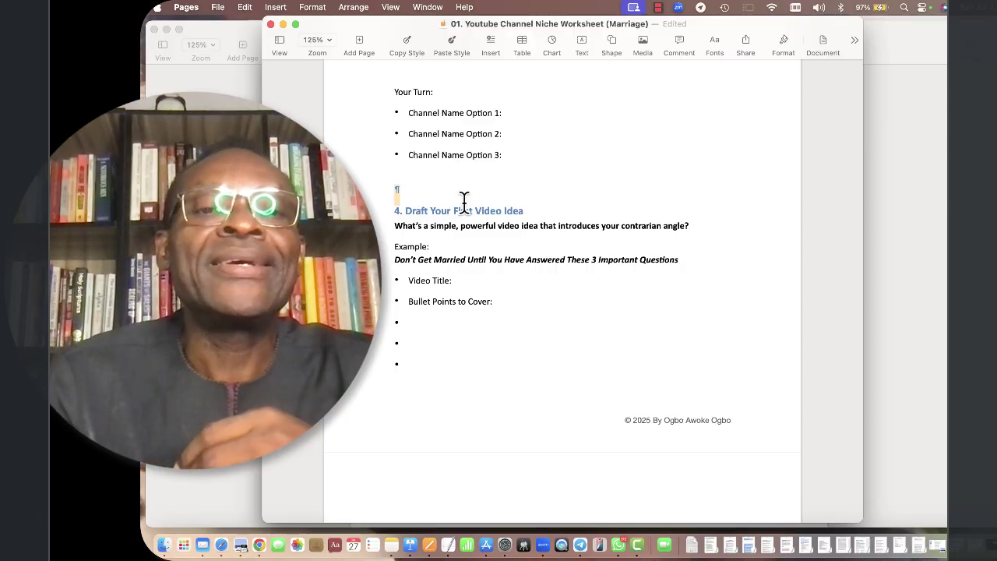
triple_click(452, 214)
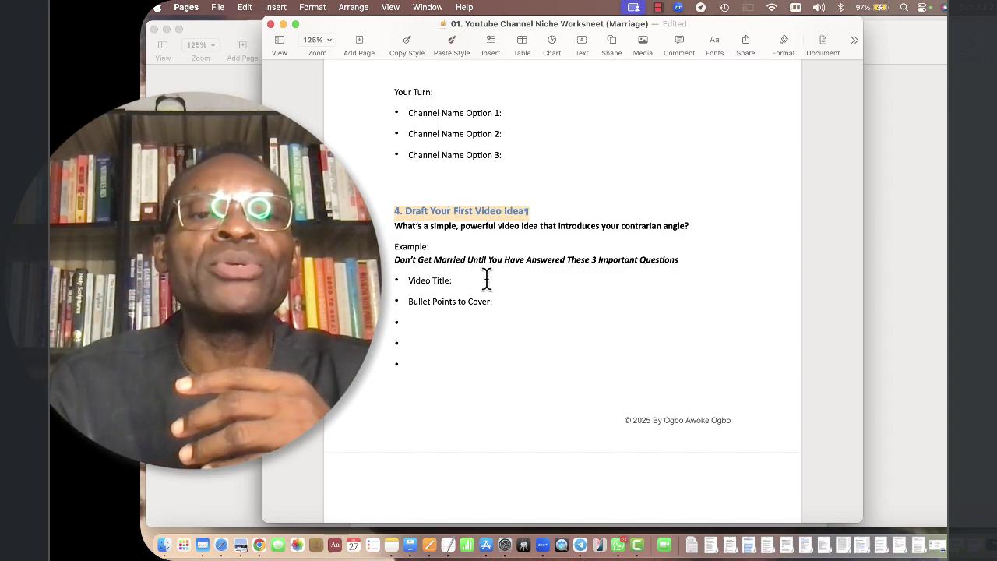
scroll(486, 278, "down", 6)
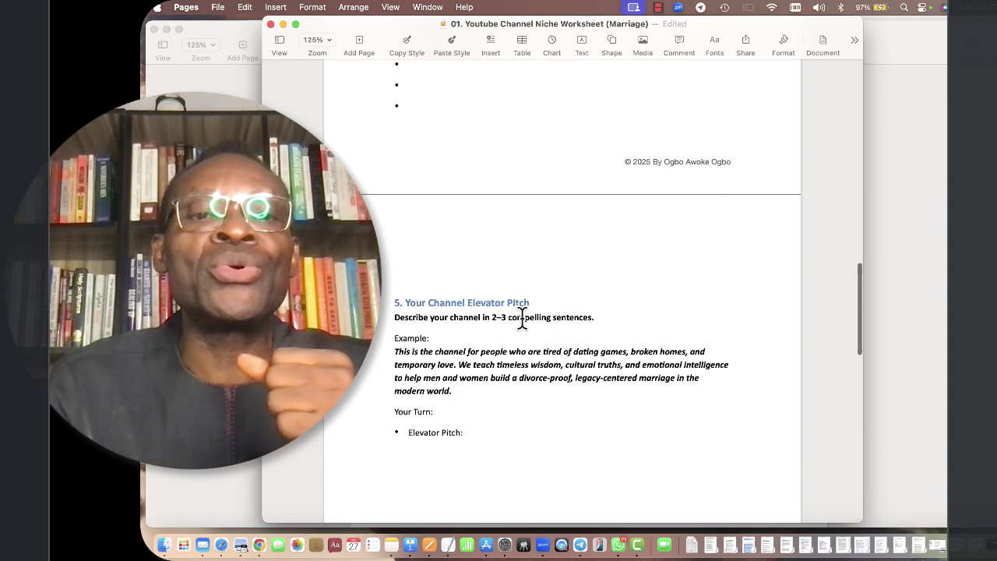
scroll(489, 345, "down", 6)
scroll(490, 348, "up", 3)
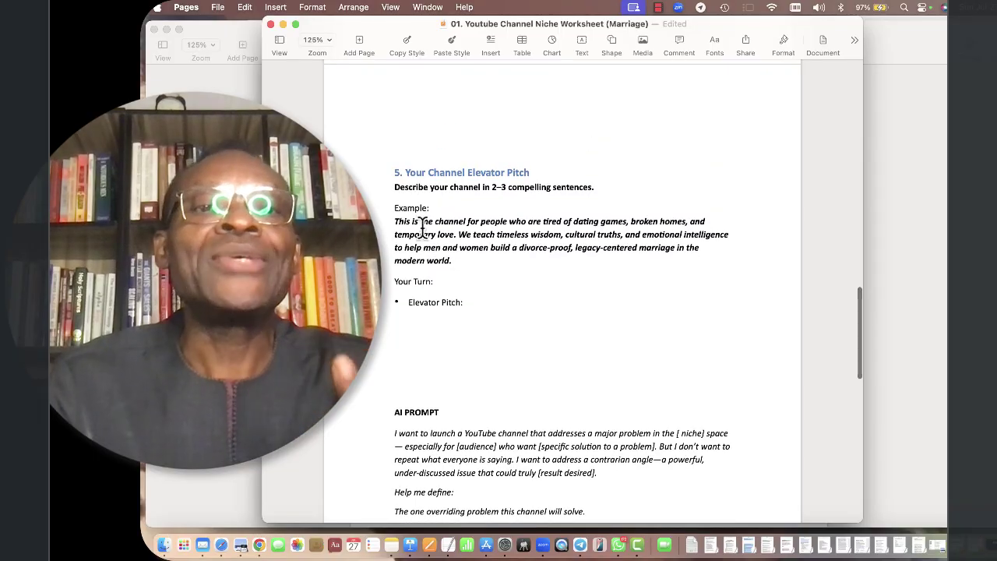
left_click_drag(397, 123, 405, 164)
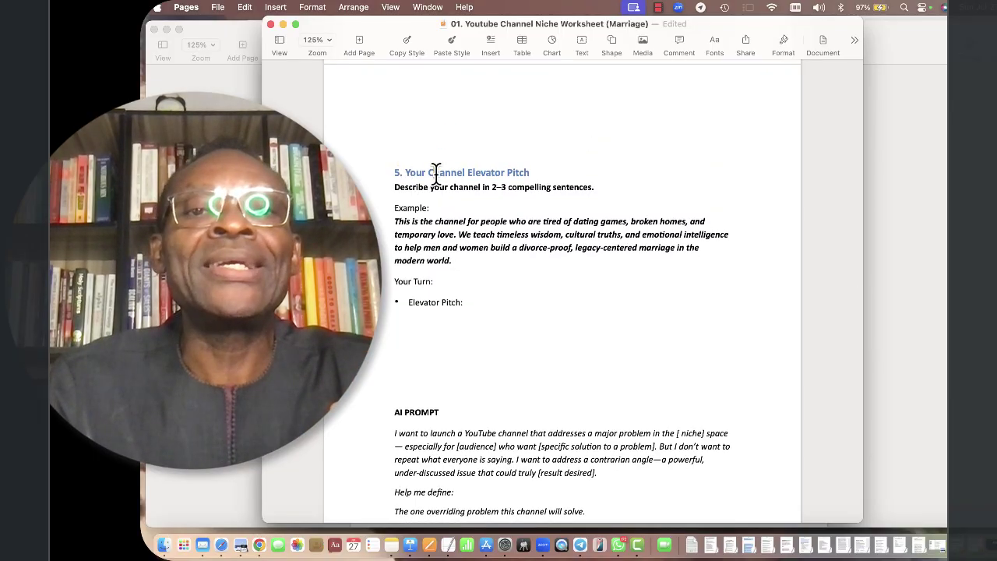
triple_click(435, 172)
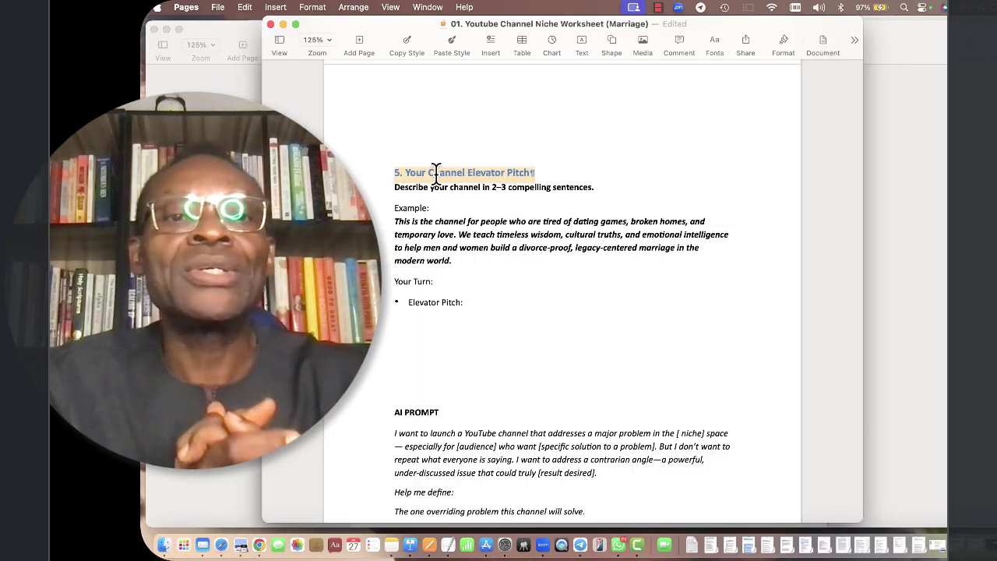
triple_click(421, 224)
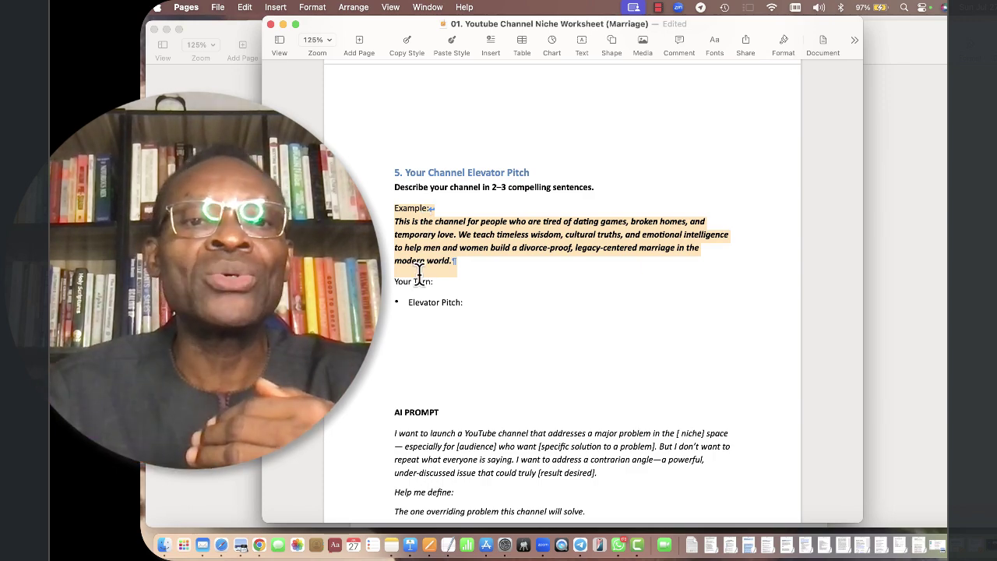
left_click(408, 327)
Examine the AI PROMPT template, including its niche, audience, solution and result placeholders and the "Help me define" items.
scroll(408, 326, "down", 2)
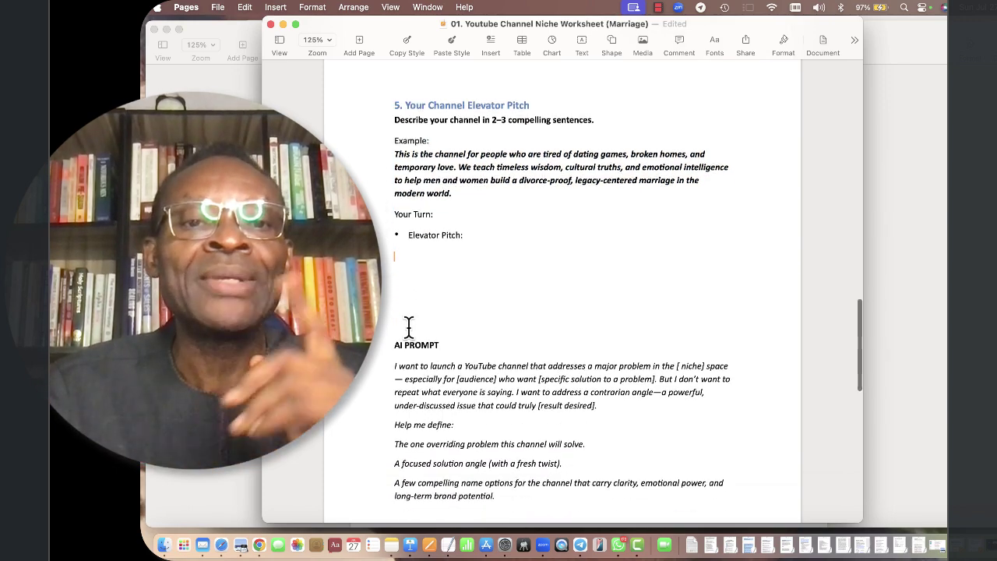
scroll(409, 326, "down", 2)
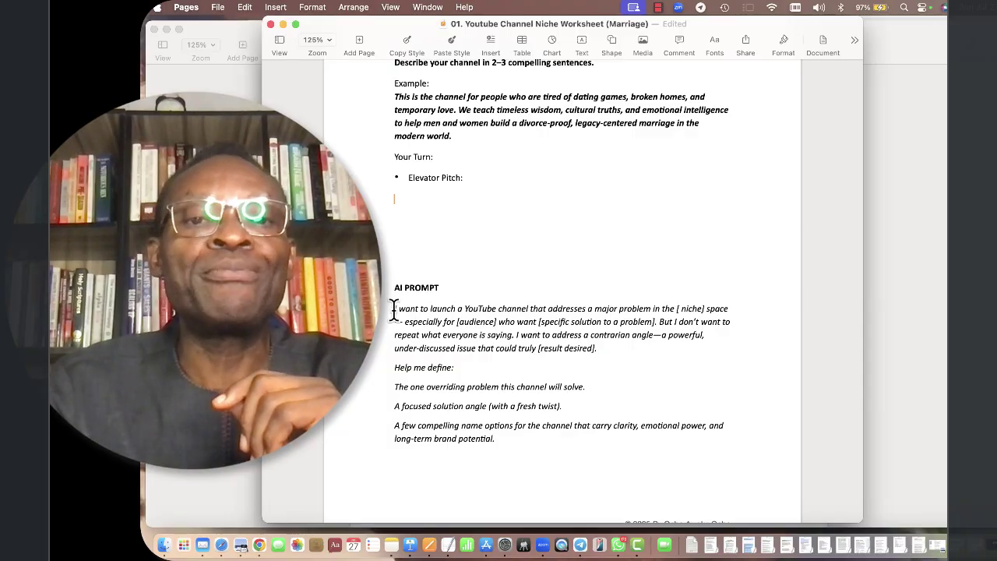
left_click_drag(396, 310, 503, 356)
scroll(503, 356, "down", 2)
left_click(503, 267)
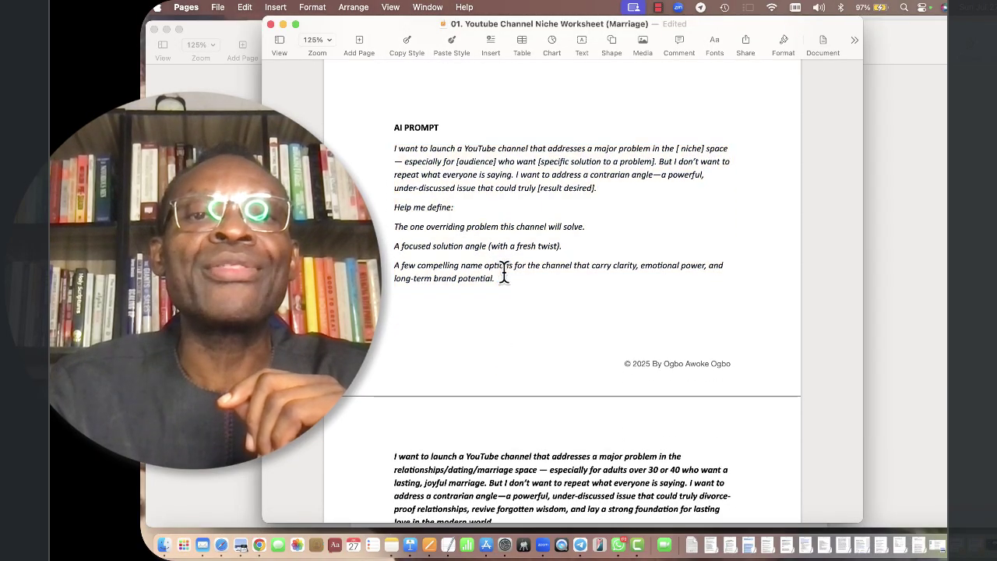
scroll(503, 267, "down", 1)
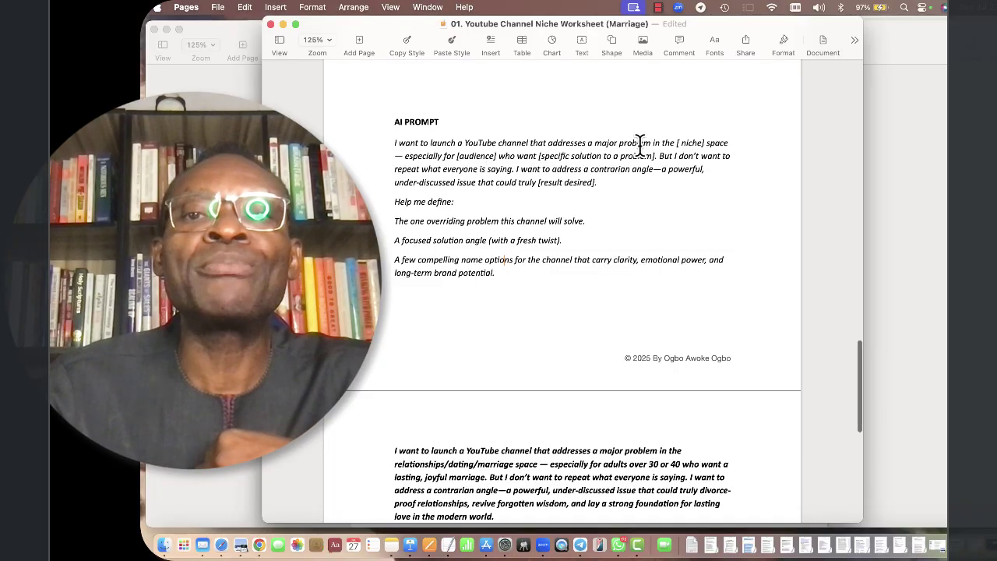
triple_click(690, 138)
left_click(692, 140)
double_click(692, 140)
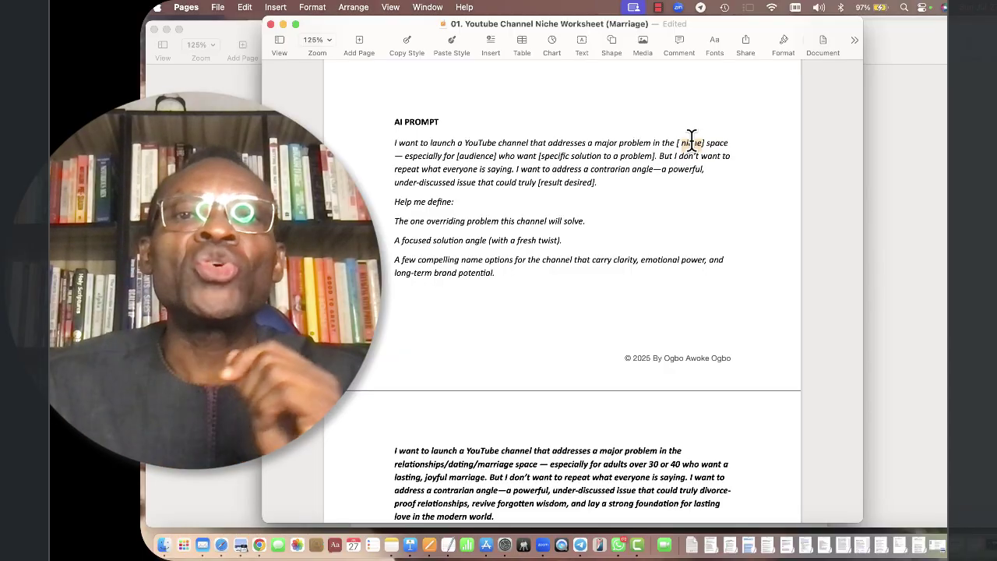
triple_click(590, 156)
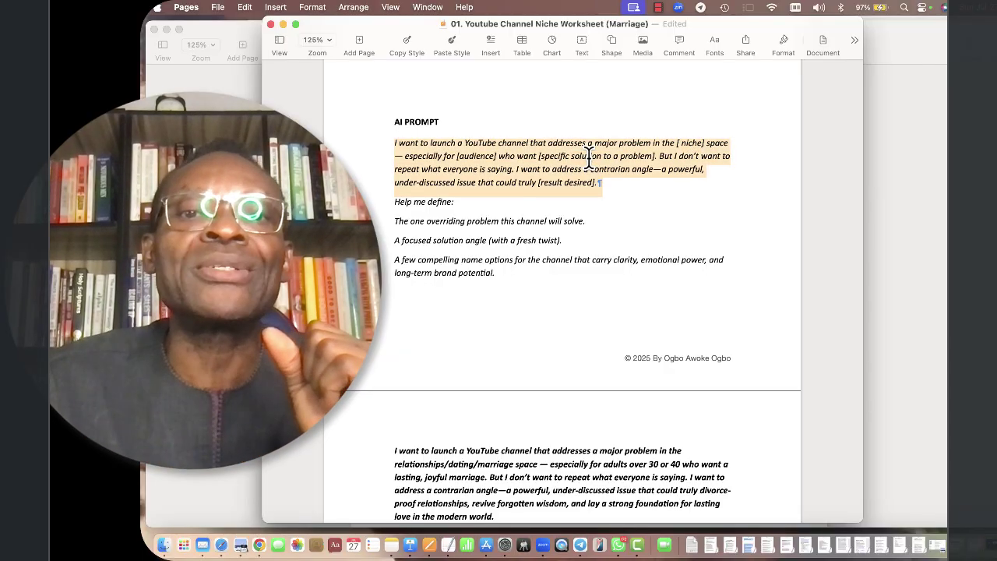
scroll(586, 221, "down", 1)
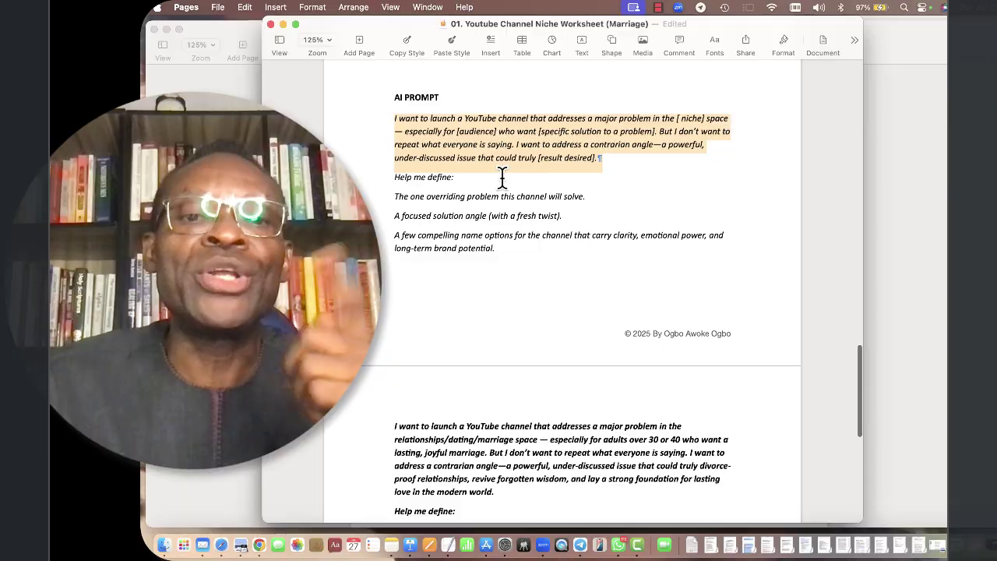
Copy the full filled-in example prompt for the relationships/dating/marriage space, from its opening sentence through the name options request.
scroll(502, 176, "up", 5)
scroll(502, 177, "up", 20)
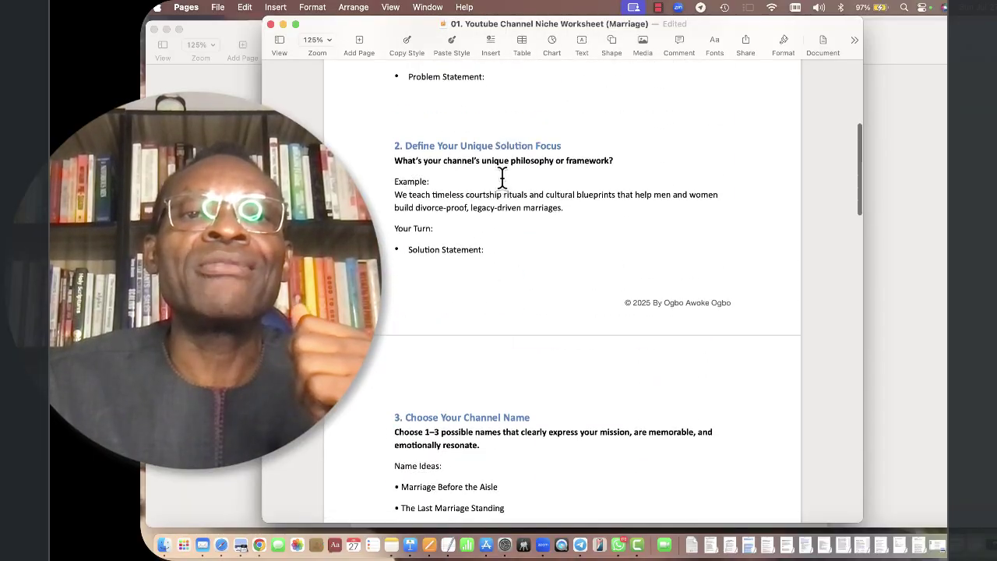
scroll(502, 177, "up", 3)
scroll(488, 248, "down", 20)
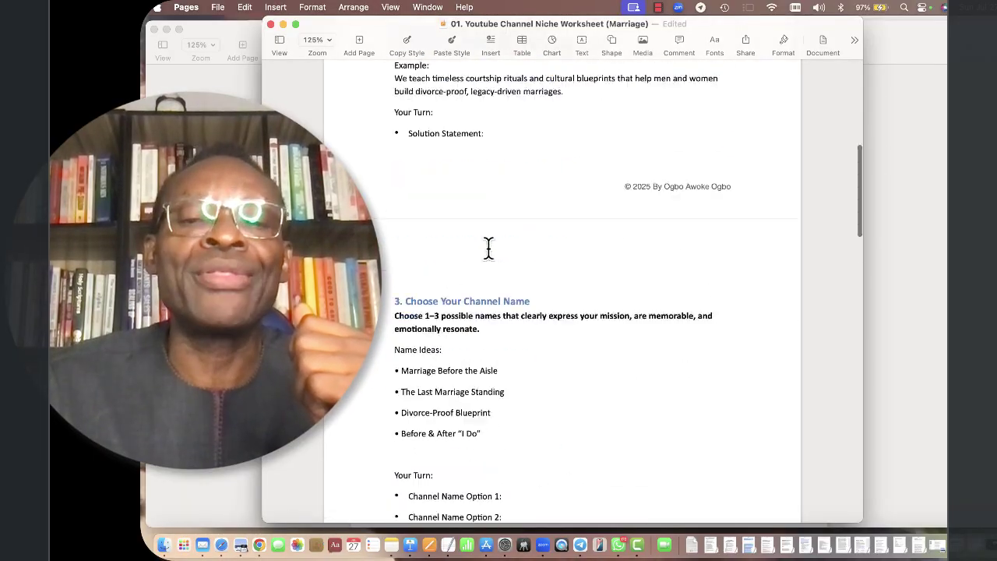
scroll(488, 248, "down", 10)
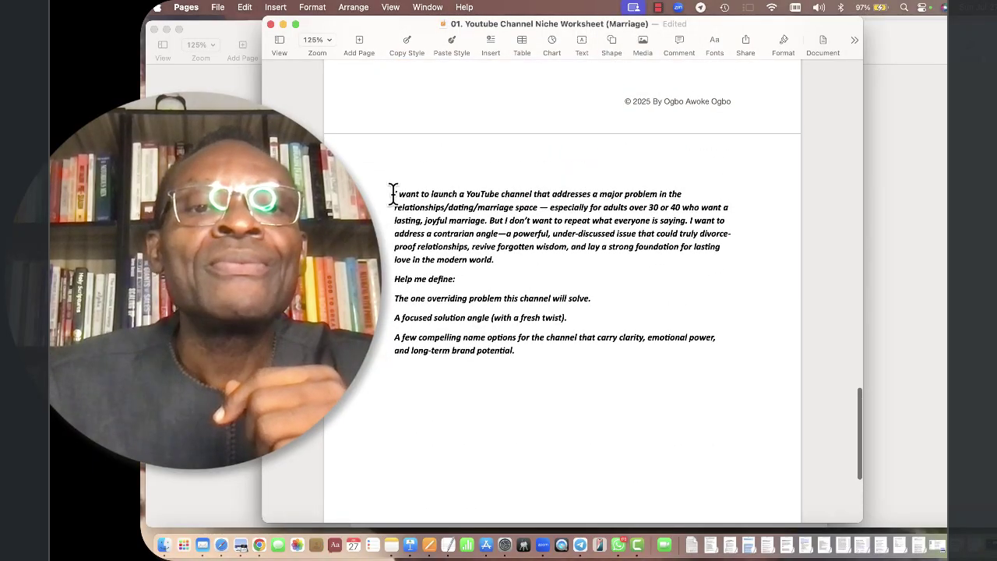
left_click_drag(393, 194, 532, 347)
key("super+c")
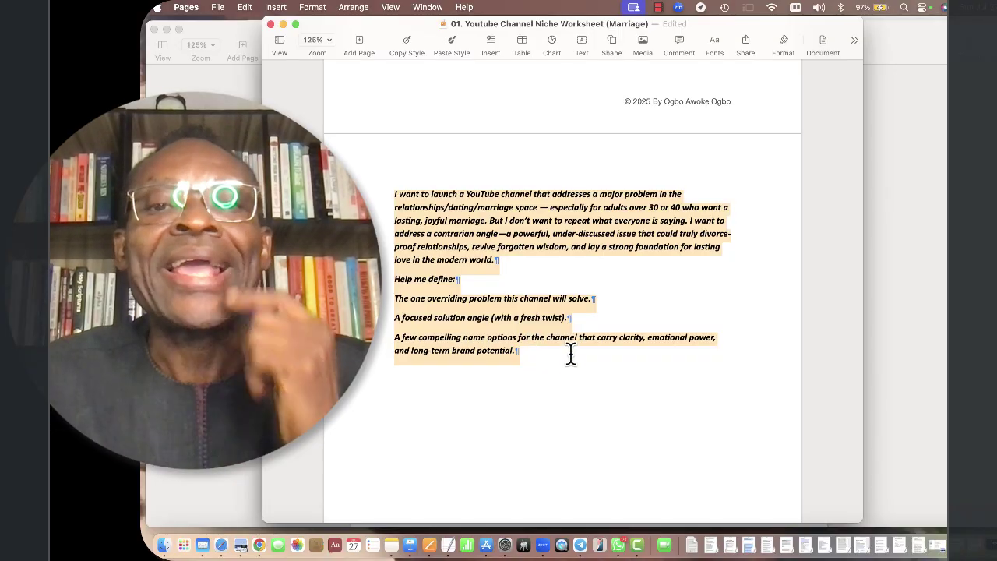
left_click(562, 240)
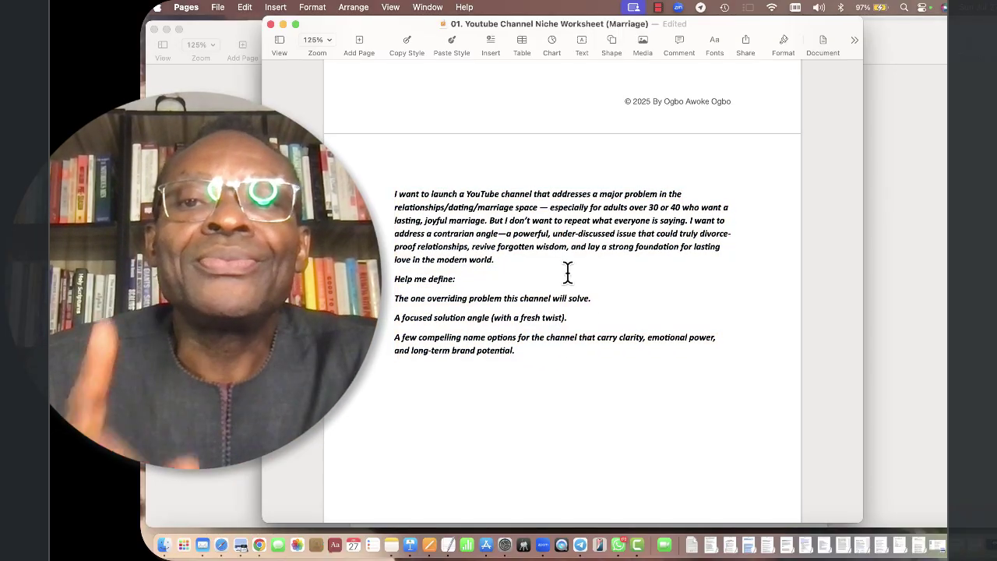
scroll(568, 271, "up", 10)
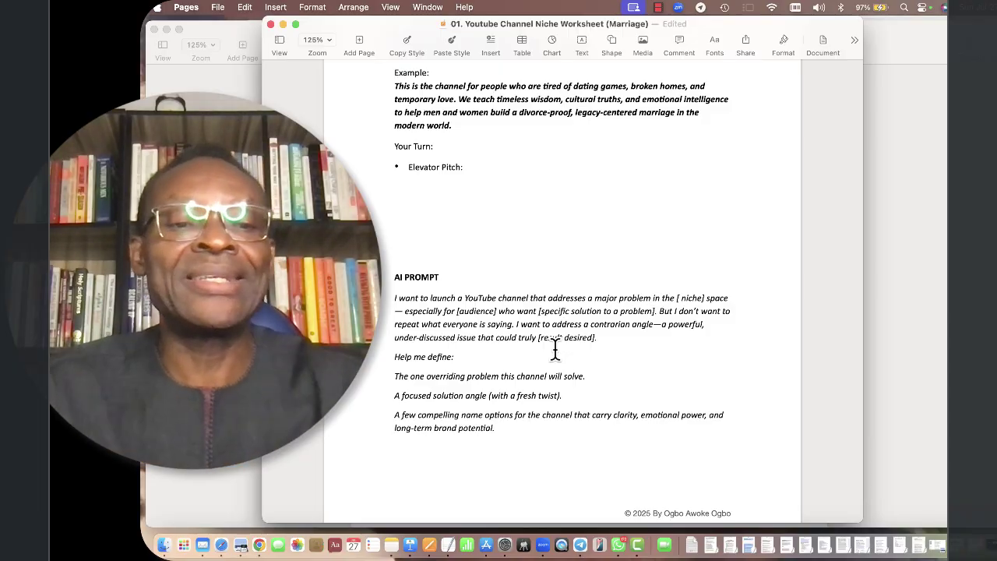
Switch to ChatGPT in Safari, paste the copied relationships/dating/marriage channel prompt into a new chat, check it and submit it.
left_click(222, 549)
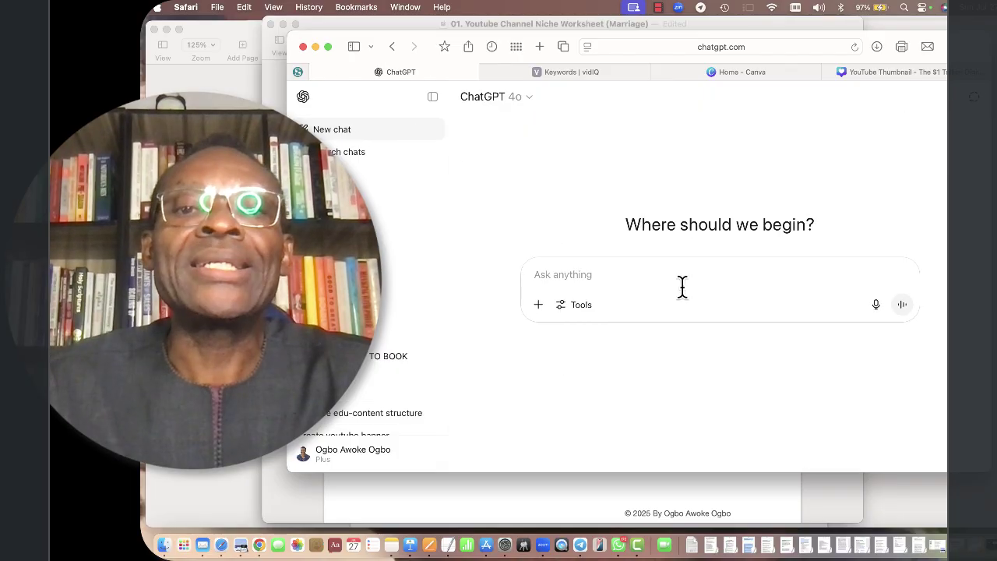
left_click(597, 270)
key("super+v")
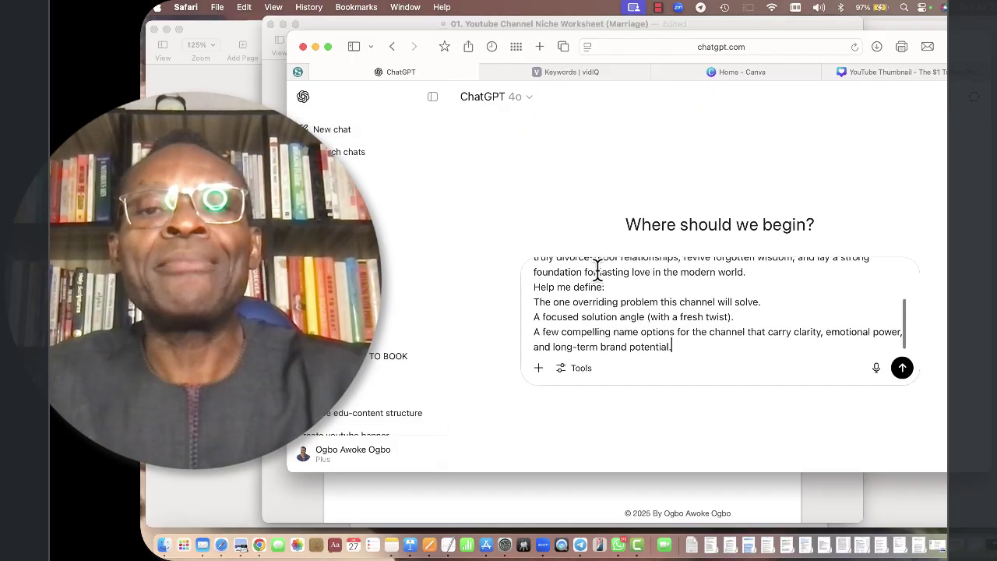
scroll(643, 315, "up", 5)
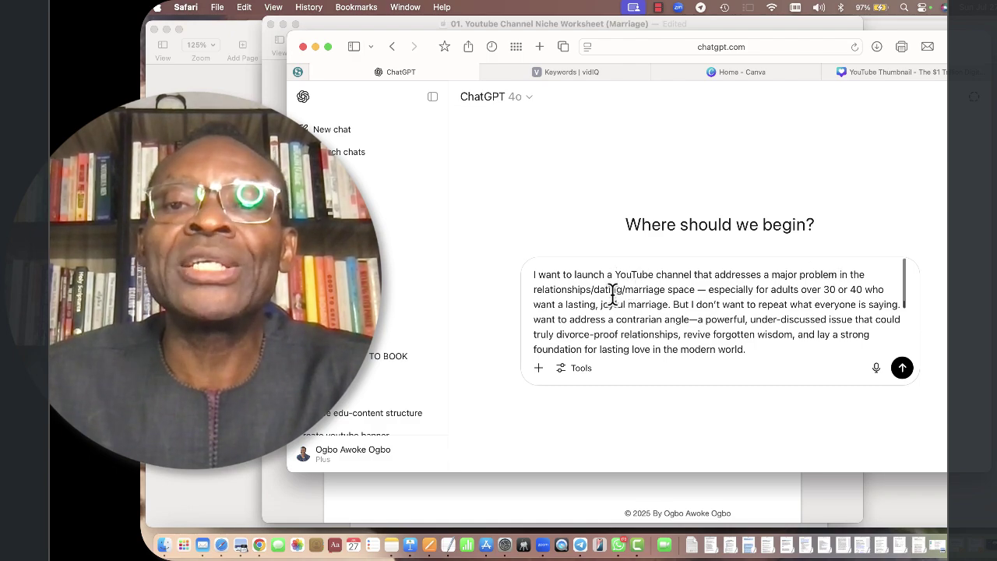
scroll(753, 303, "down", 3)
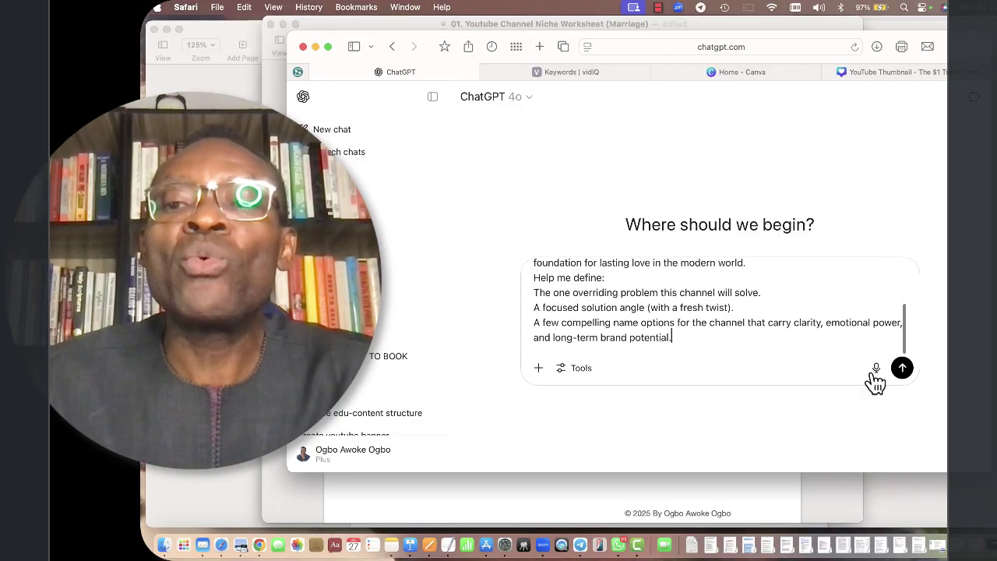
left_click(902, 369)
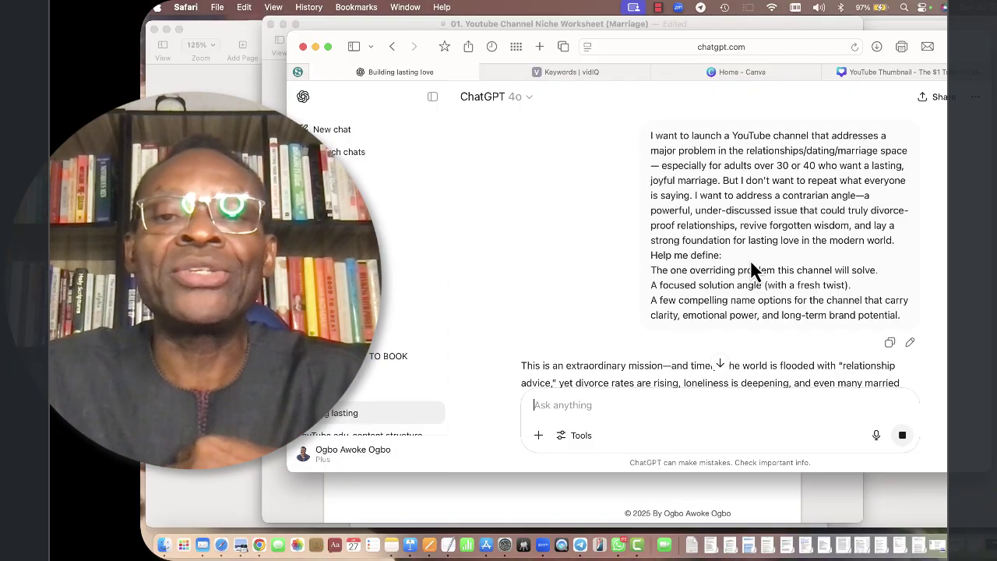
Read the reply's opening and "The One Overriding Problem This Channel Will Solve" section, highlighting its quoted problem statement.
scroll(750, 271, "down", 3)
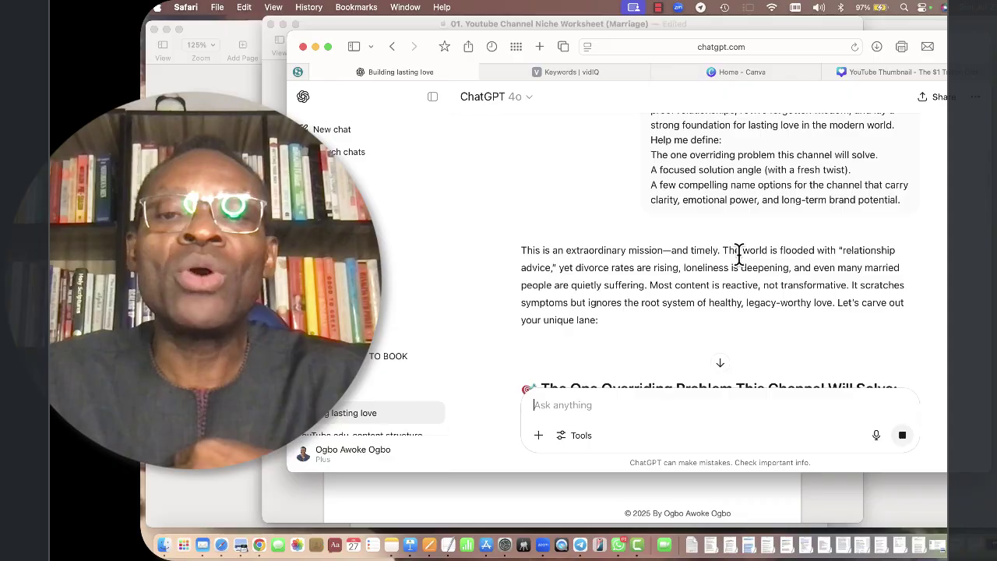
scroll(748, 271, "down", 3)
scroll(736, 249, "down", 2)
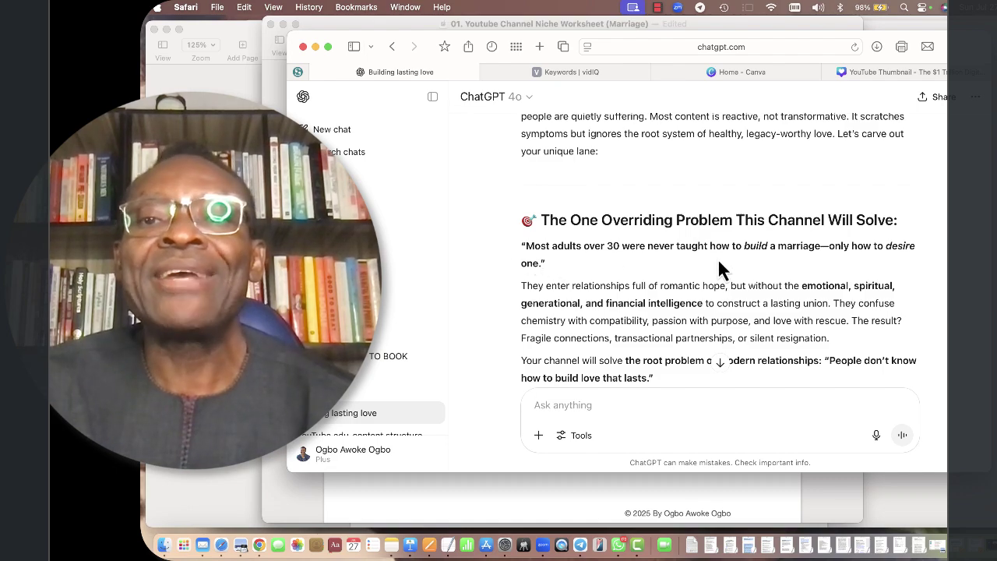
triple_click(765, 247)
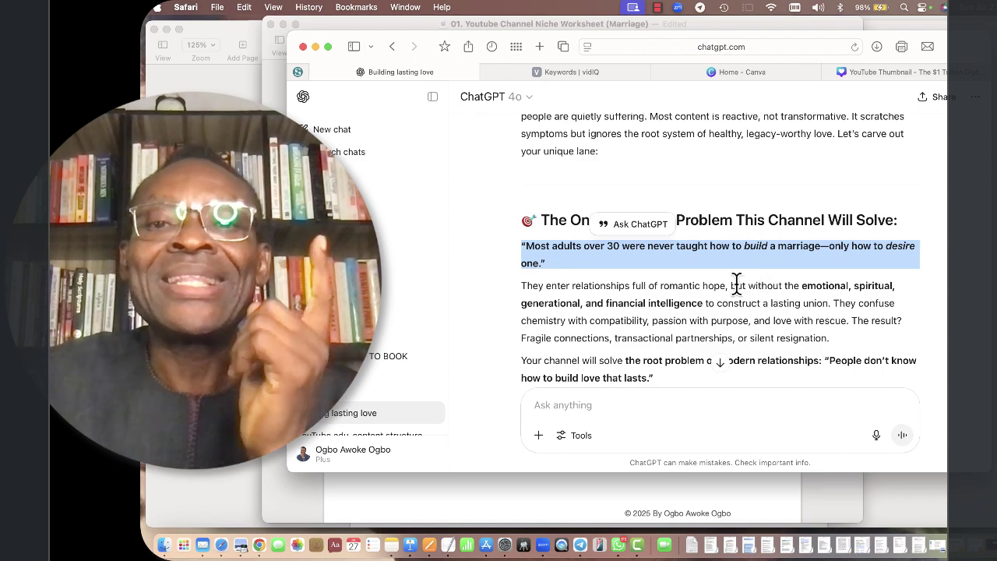
scroll(768, 285, "down", 2)
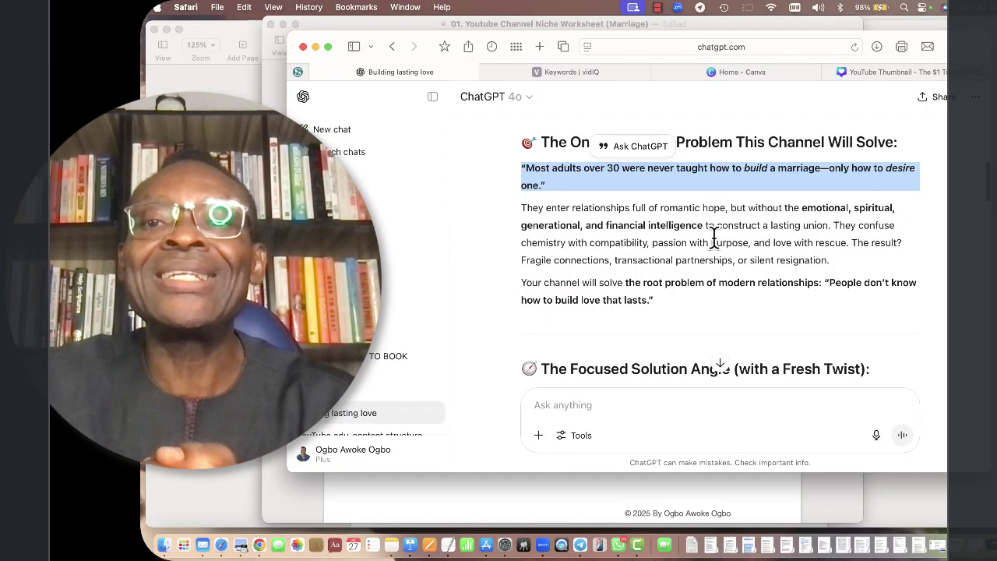
Read "The Focused Solution Angle (with a Fresh Twist)" section, highlighting its heading.
scroll(724, 304, "down", 3)
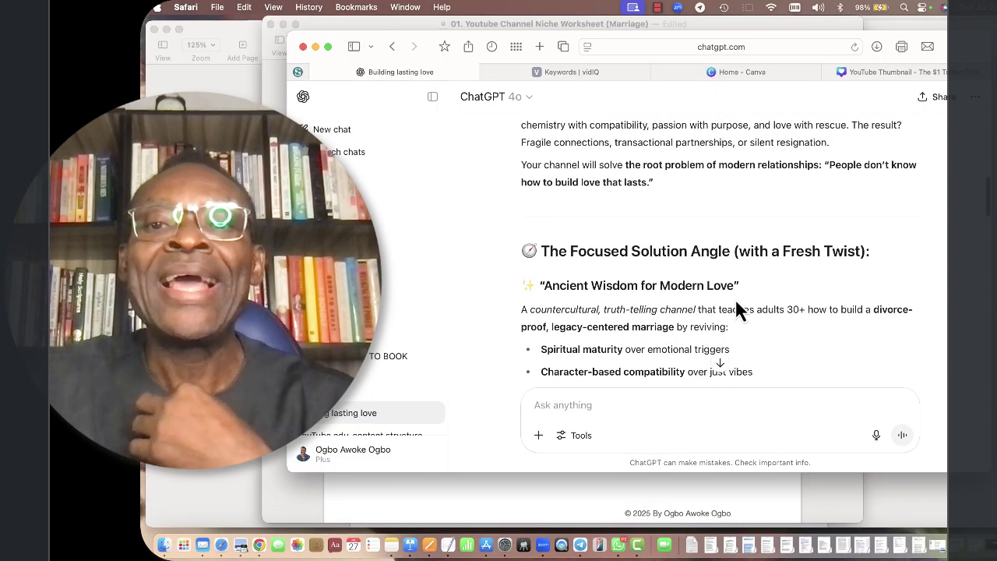
scroll(737, 309, "down", 1)
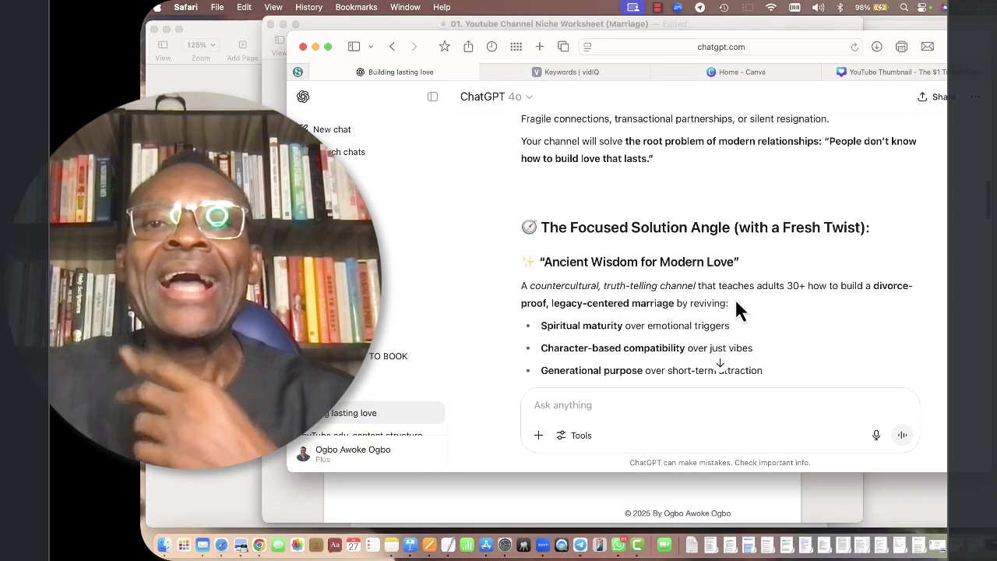
triple_click(633, 227)
left_click(652, 226)
triple_click(653, 226)
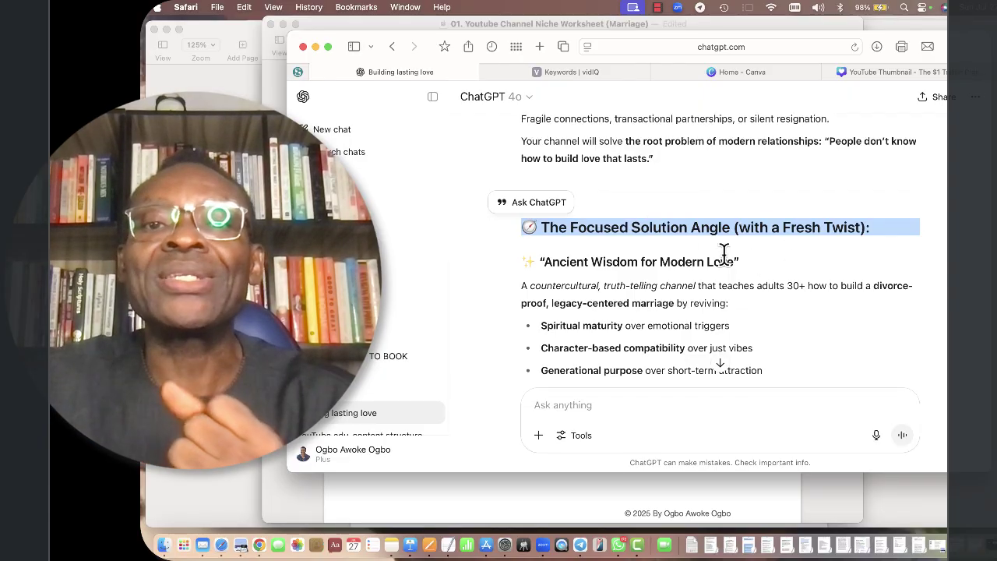
scroll(608, 261, "down", 1)
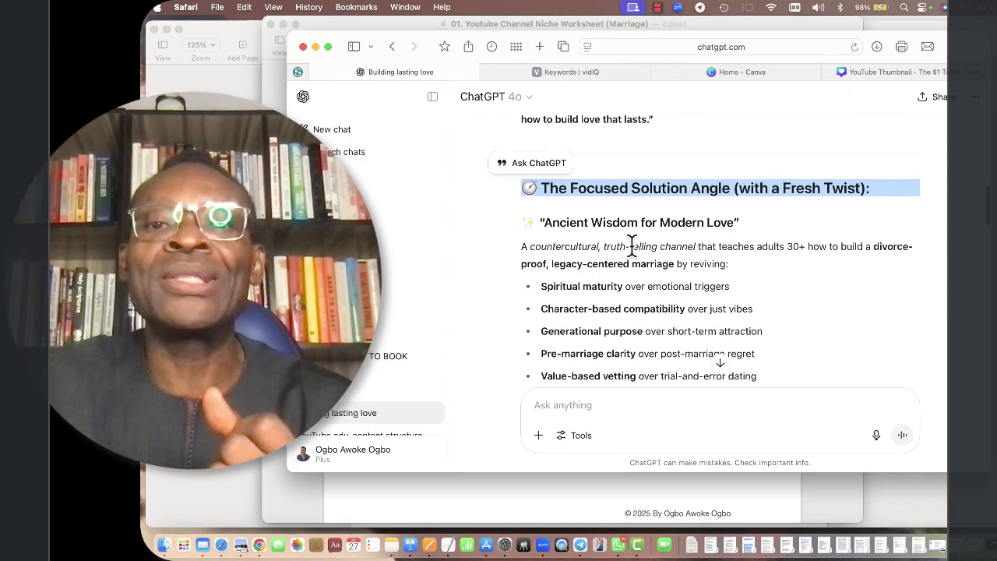
Examine the "Contrarian Twist That Makes You Stand Out" section and highlight the question the channel will ask about building a lasting home.
scroll(632, 247, "down", 8)
scroll(632, 247, "down", 2)
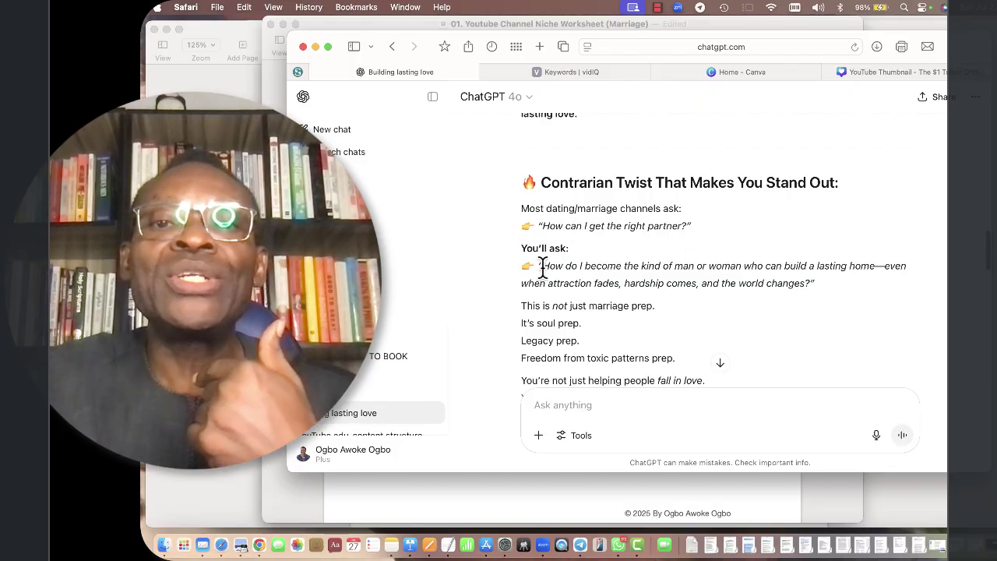
left_click_drag(543, 265, 831, 281)
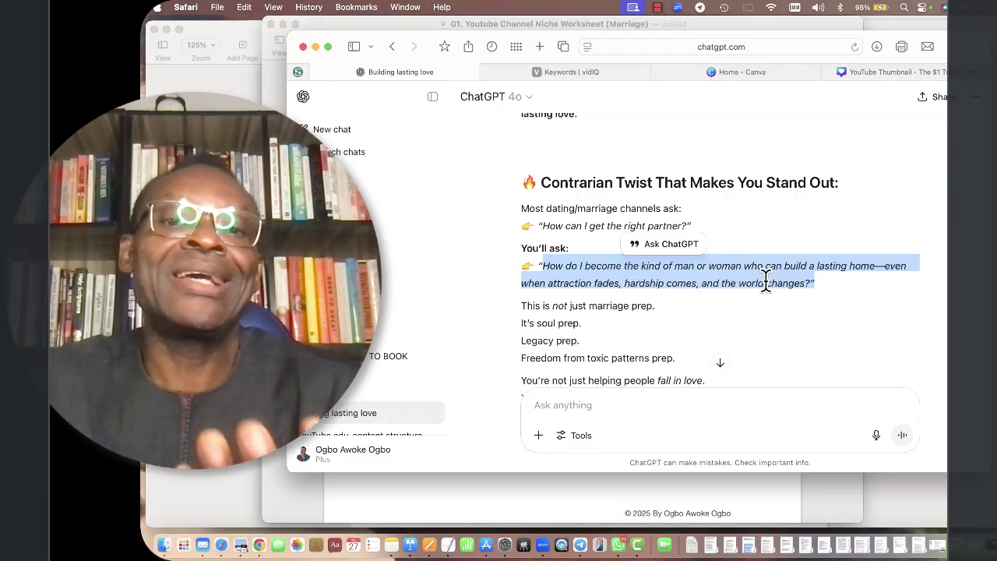
Review the suggested channel name options, the bonus tagline ideas and the "Next Steps" list in the reply.
scroll(765, 282, "down", 5)
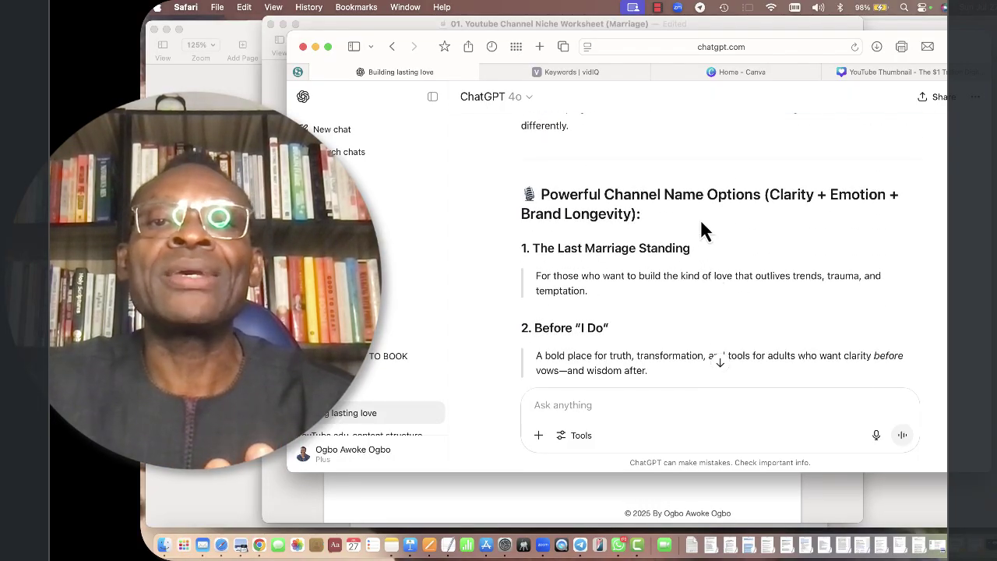
scroll(701, 228, "down", 1)
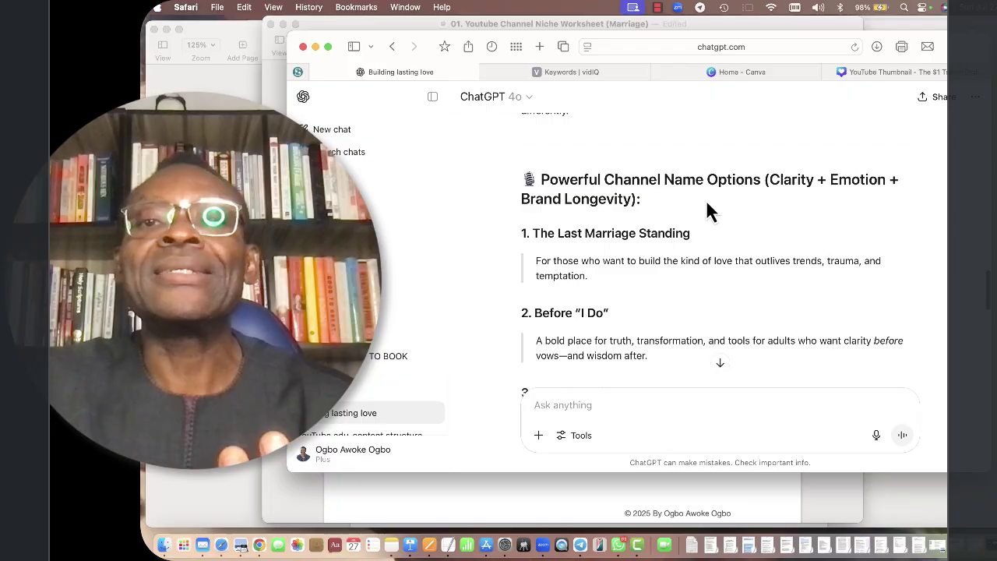
scroll(699, 250, "down", 4)
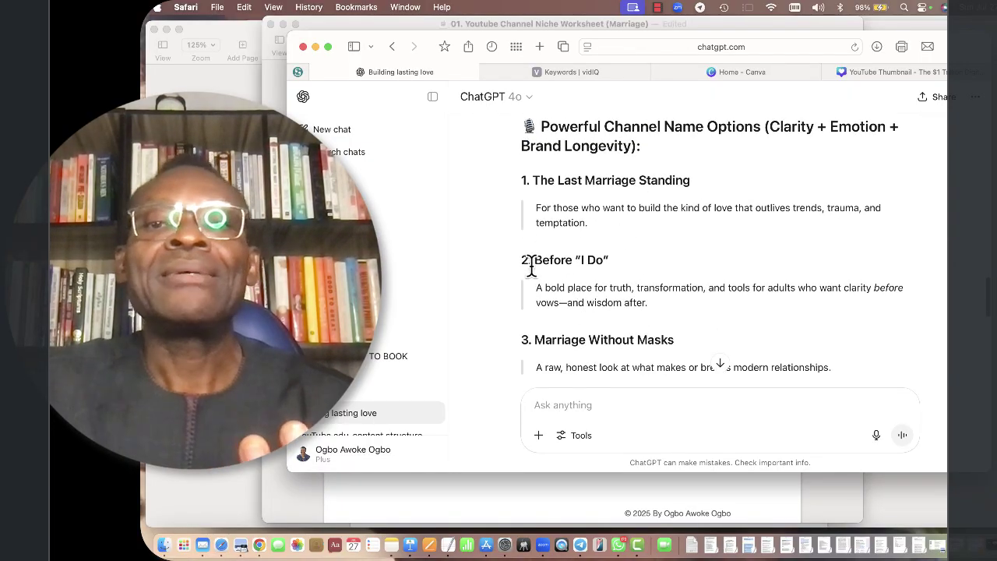
scroll(607, 281, "down", 5)
scroll(647, 257, "down", 8)
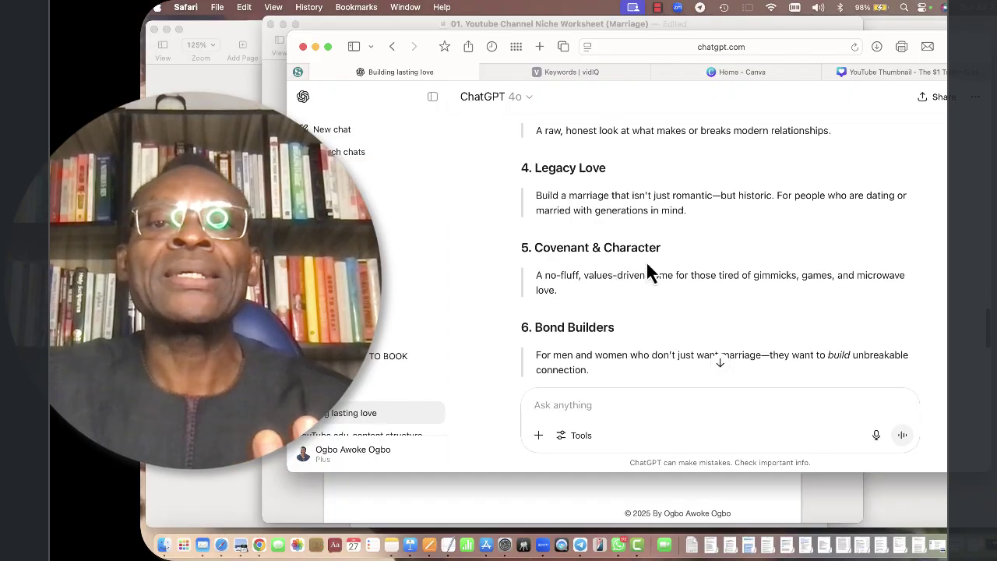
scroll(598, 304, "down", 8)
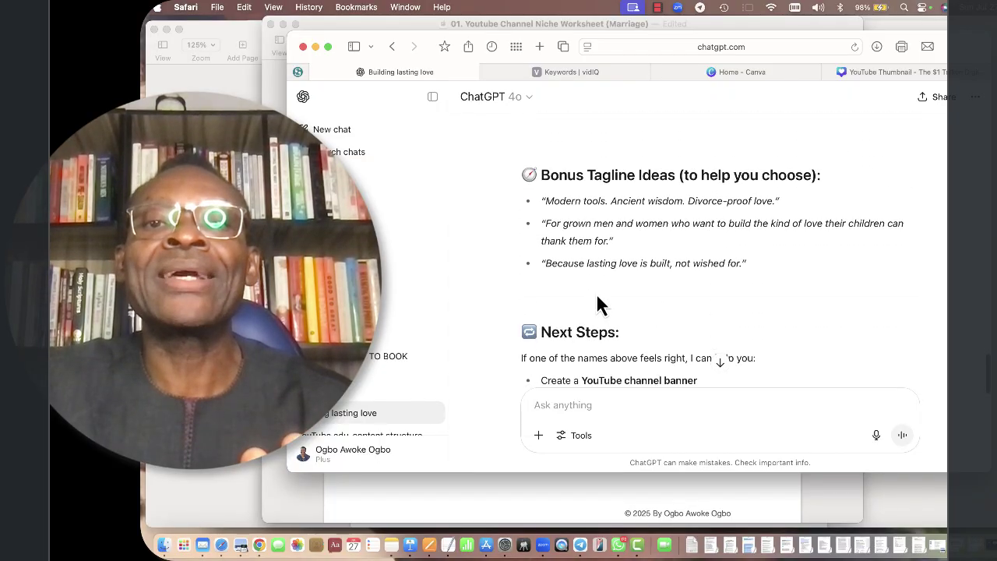
scroll(633, 293, "down", 5)
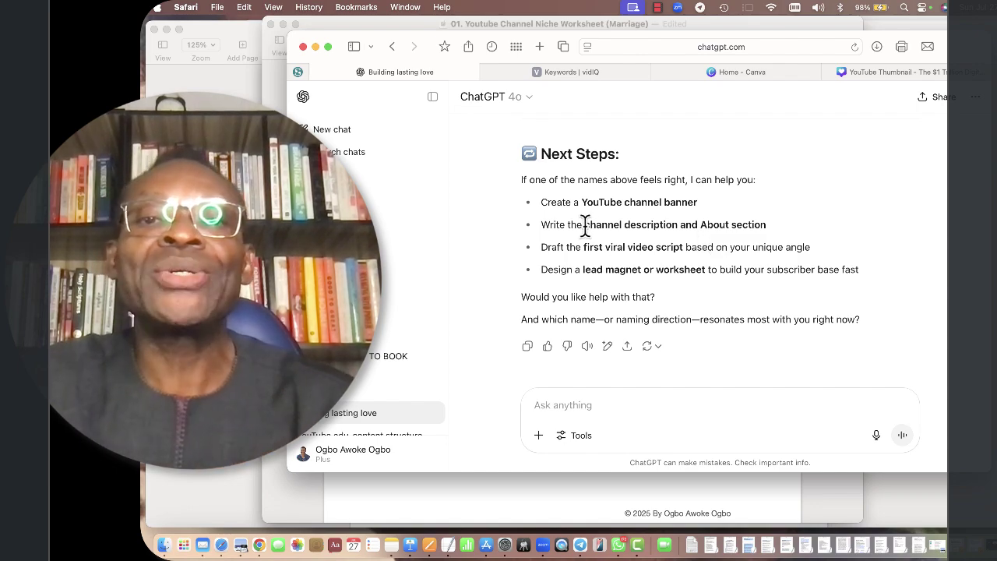
Copy "channel description and About section" from the Next Steps list and send it as the follow-up prompt.
left_click_drag(585, 226, 768, 224)
key("super+c")
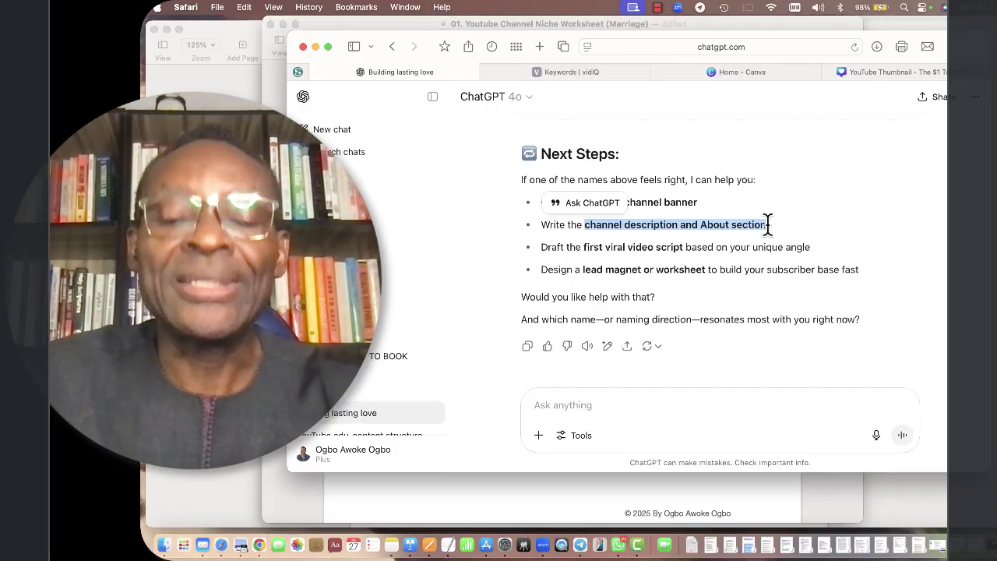
left_click(584, 413)
key("super+v")
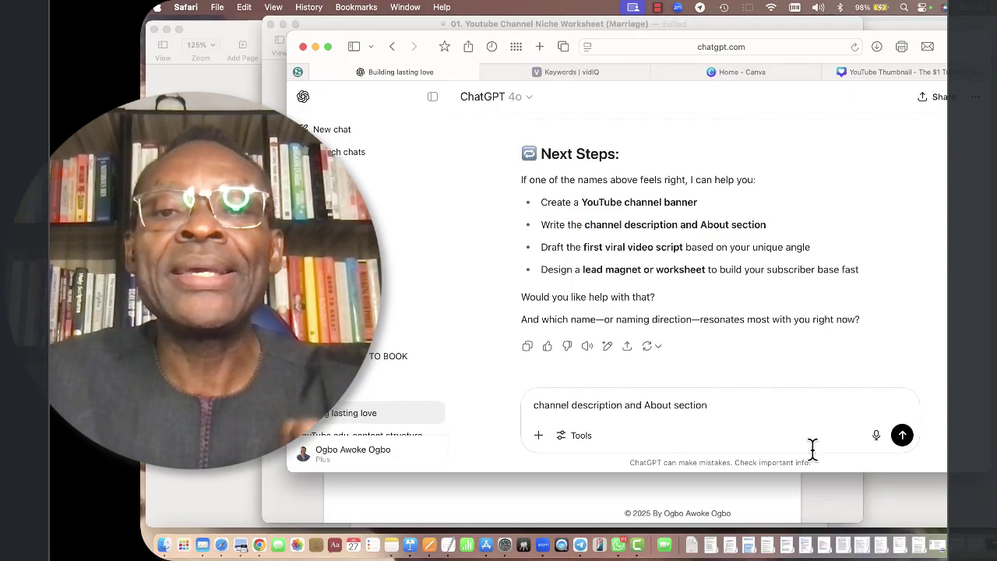
left_click(901, 436)
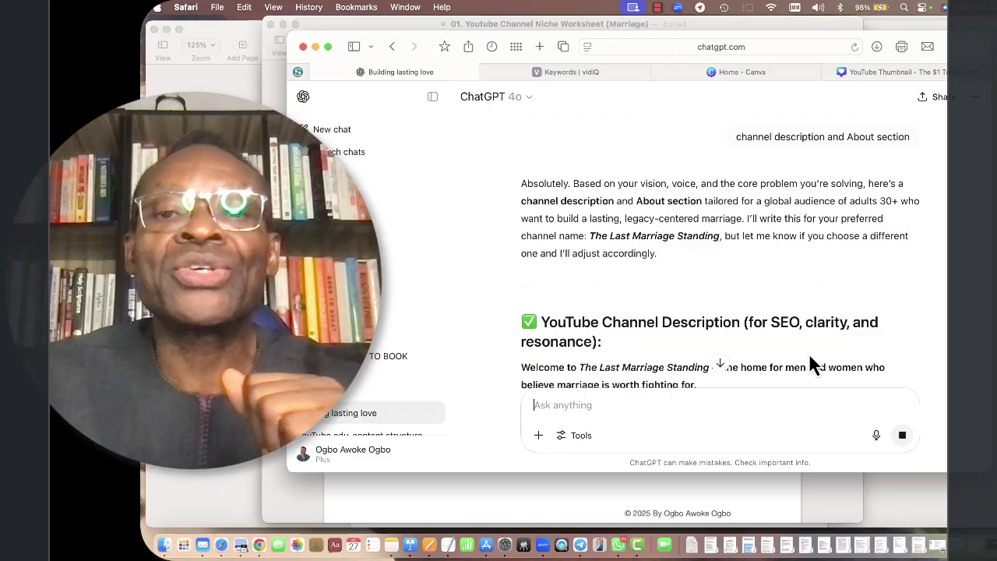
Review the generated YouTube Channel Description and select its full text, from "Welcome to" through "The Last Marriage Standing.".
scroll(744, 335, "down", 3)
scroll(713, 311, "down", 5)
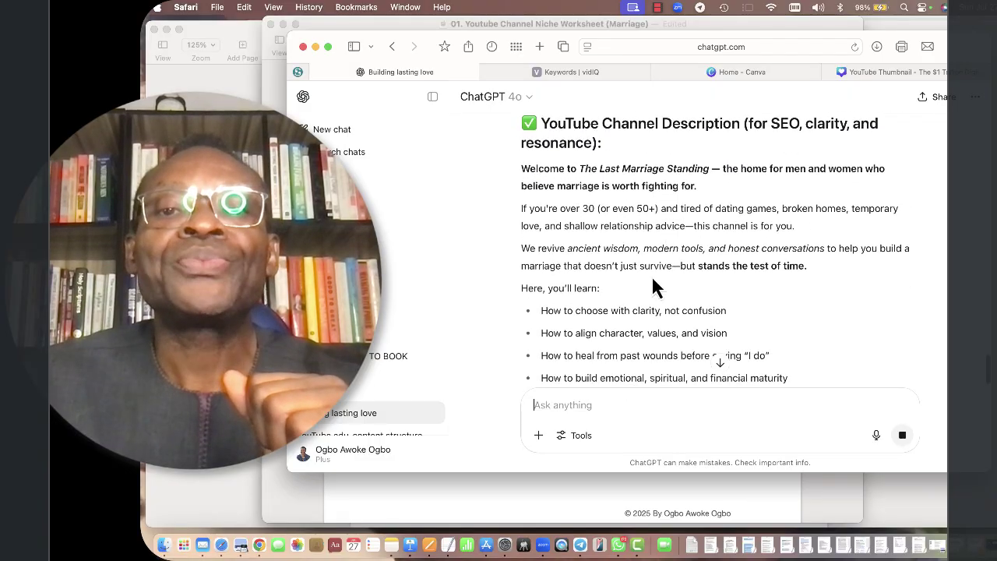
scroll(596, 223, "down", 2)
scroll(596, 224, "up", 5)
scroll(591, 225, "up", 2)
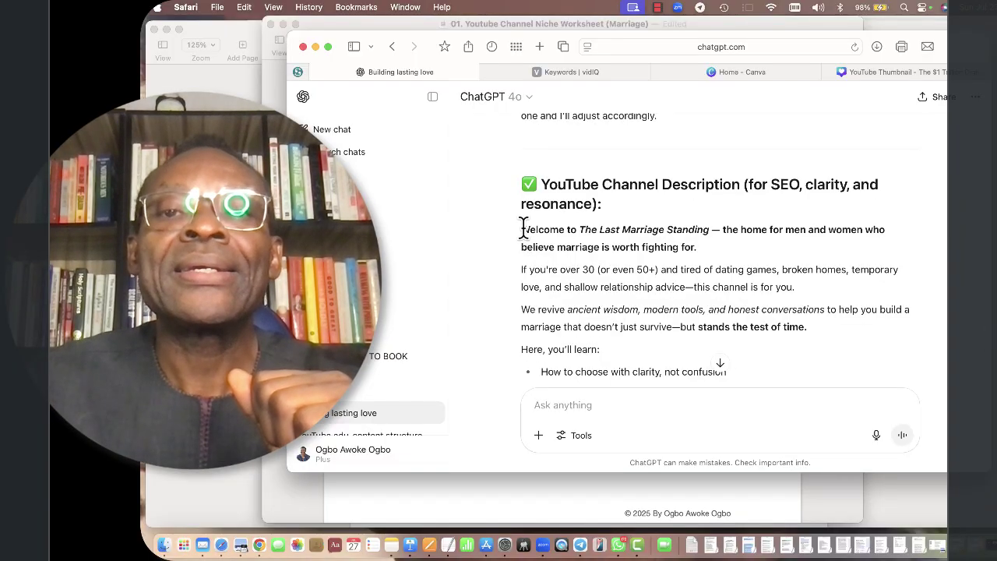
left_click_drag(524, 229, 878, 294)
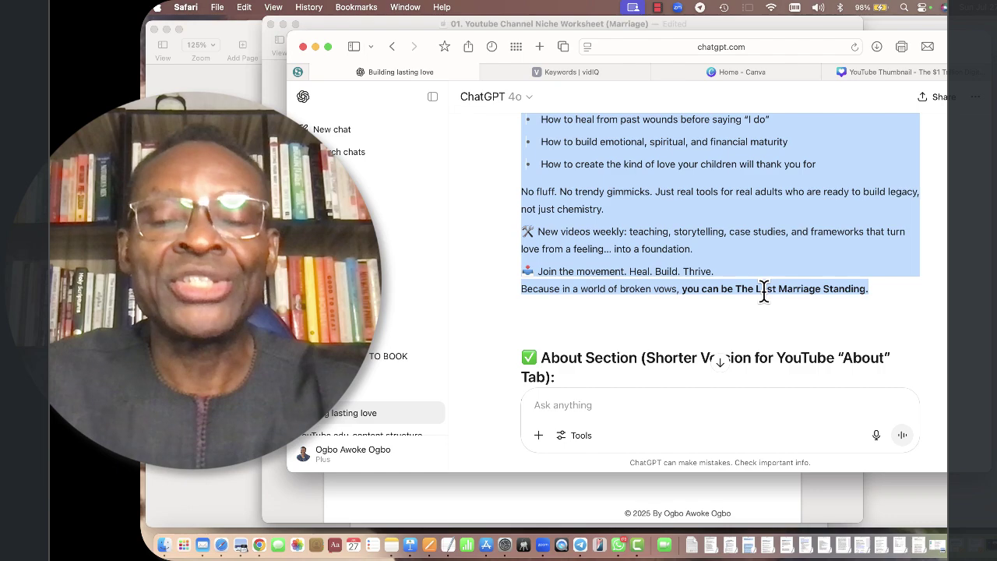
Examine the shorter About Section version and compare it with the selected YouTube Channel Description.
scroll(693, 308, "down", 6)
scroll(628, 307, "up", 1)
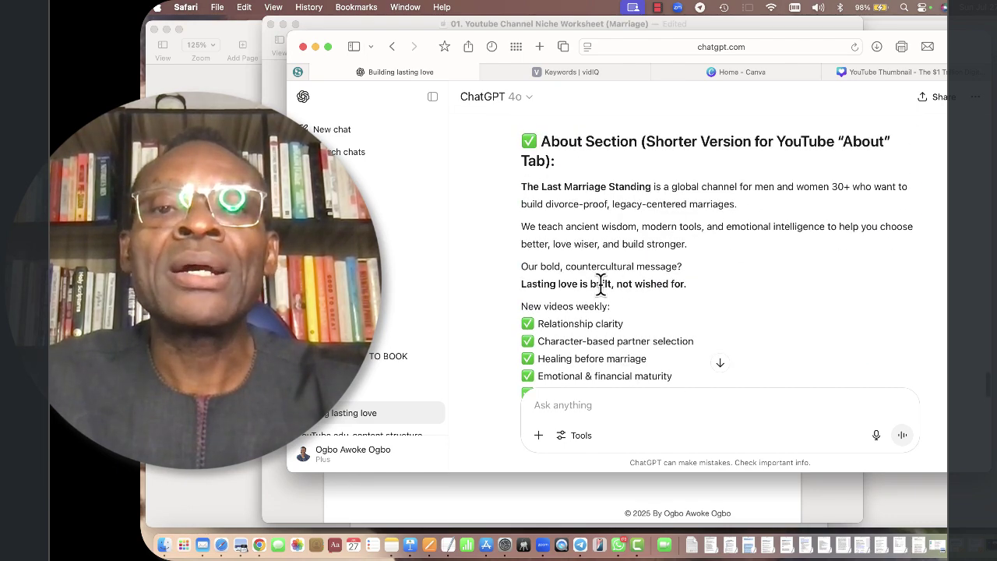
scroll(598, 285, "down", 4)
scroll(605, 295, "up", 4)
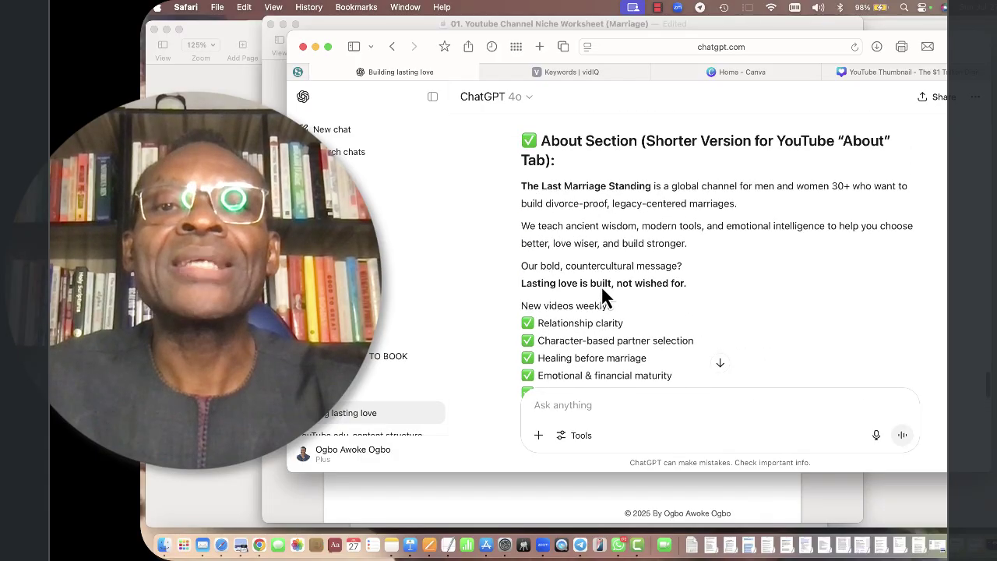
scroll(592, 260, "up", 5)
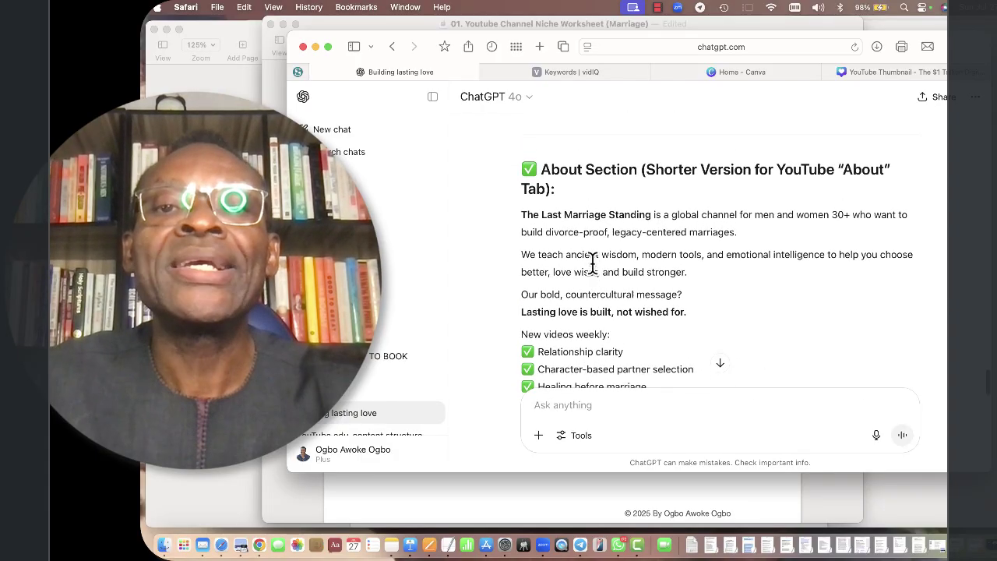
scroll(602, 250, "up", 10)
scroll(601, 249, "down", 7)
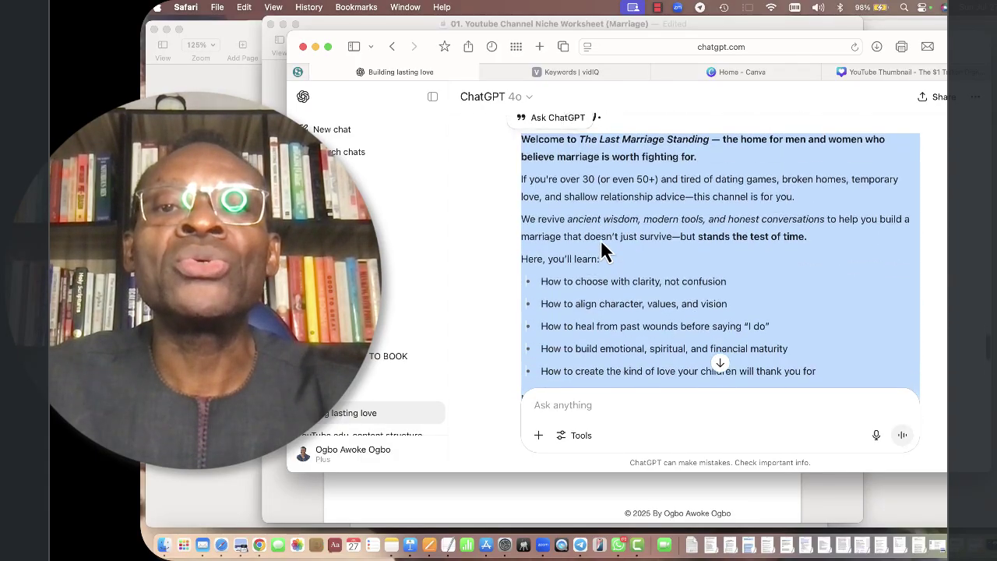
scroll(607, 252, "up", 1)
scroll(613, 253, "up", 2)
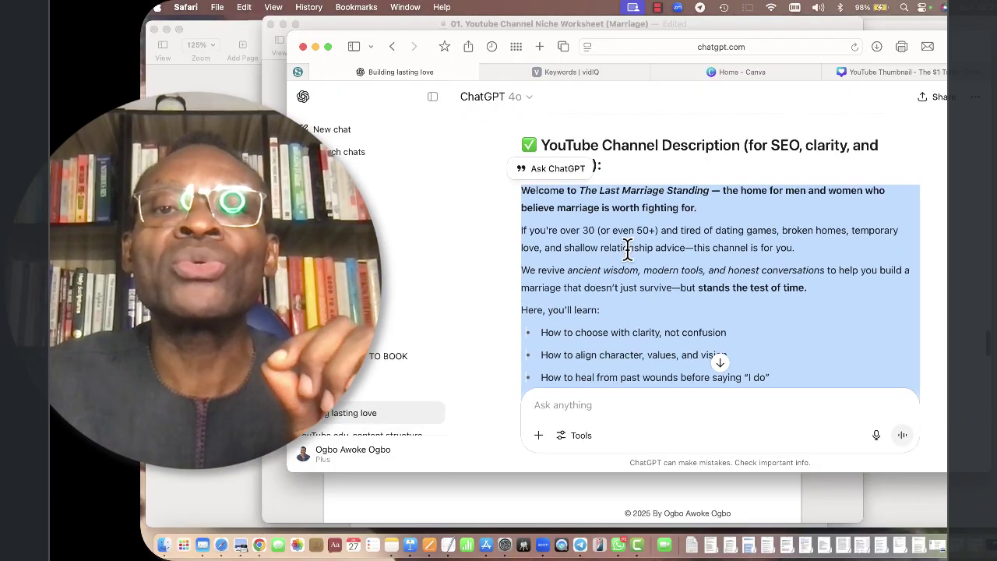
scroll(627, 249, "down", 6)
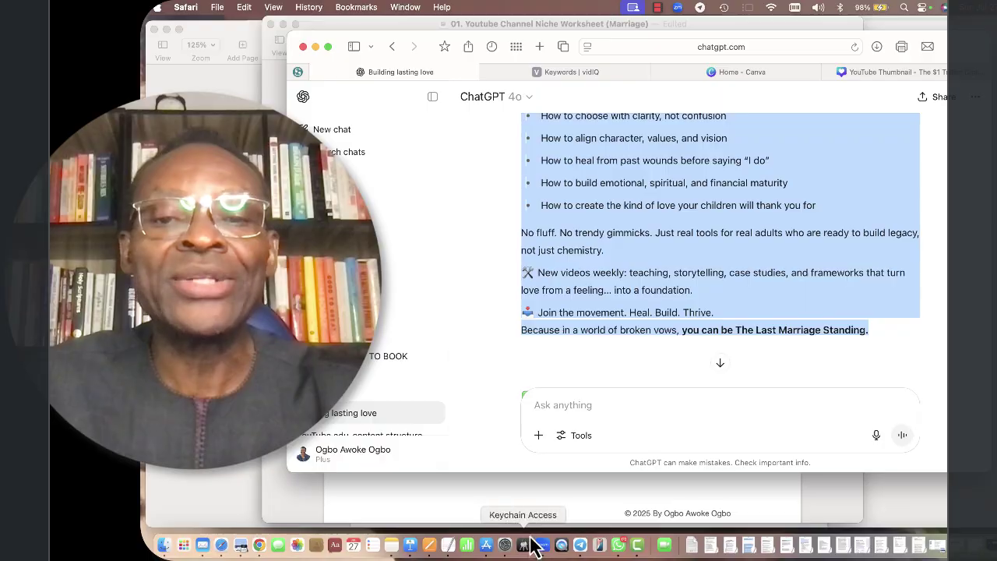
Switch to the "00. Pre-Challenge Assets" document in Pages and paste the copied channel description after the final call-to-action text.
left_click(430, 545)
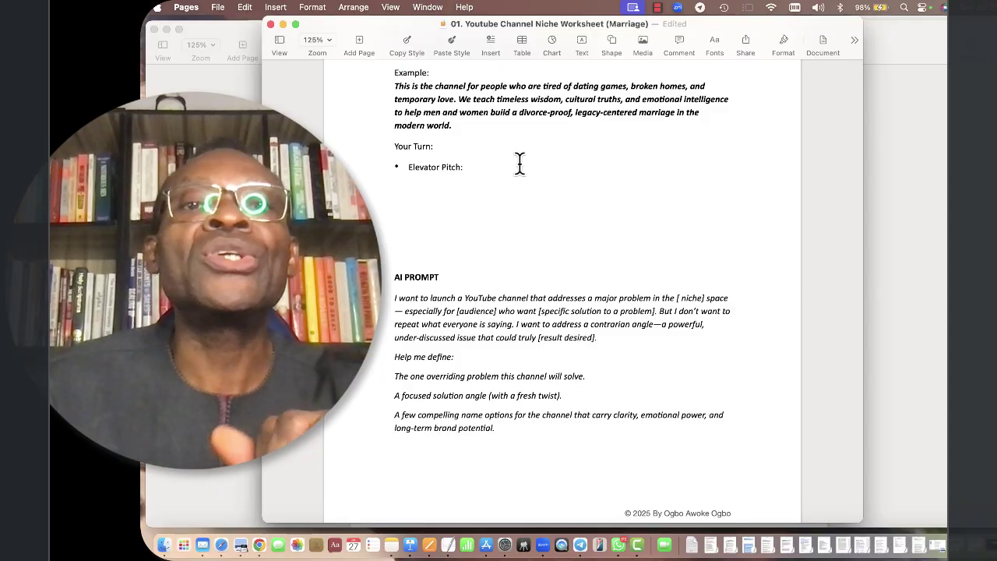
left_click(429, 8)
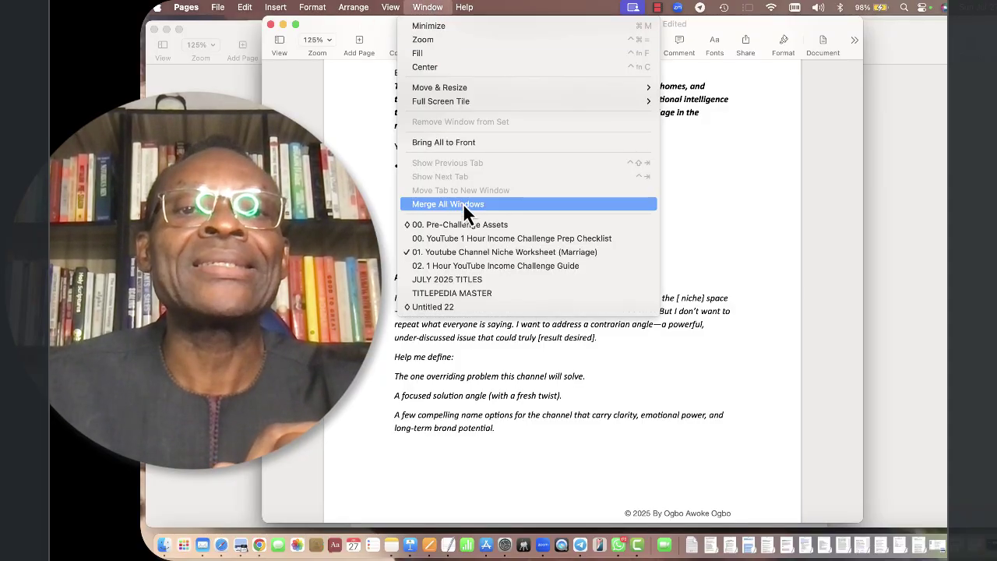
left_click(498, 226)
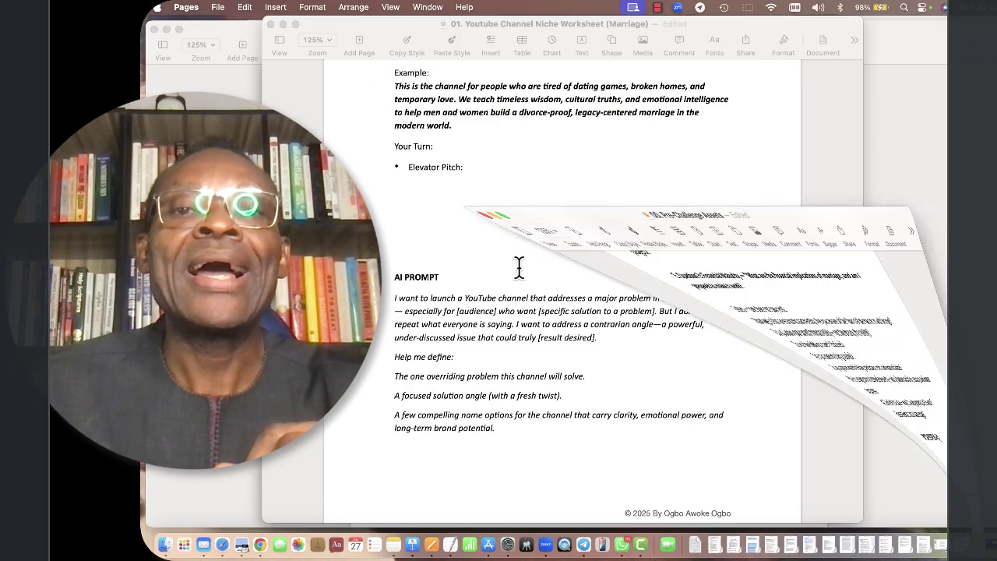
scroll(515, 283, "down", 10)
scroll(512, 281, "up", 2)
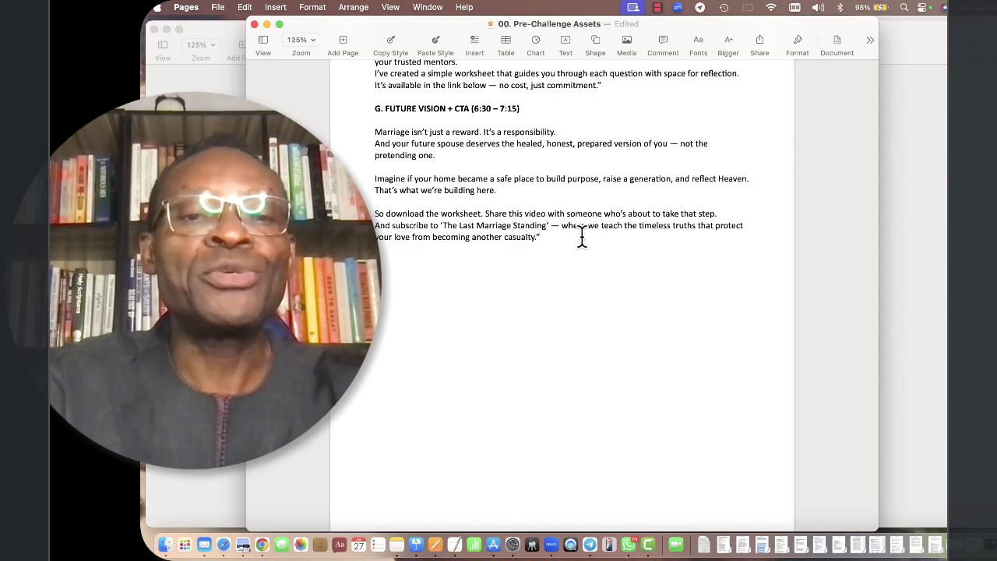
key("super+v")
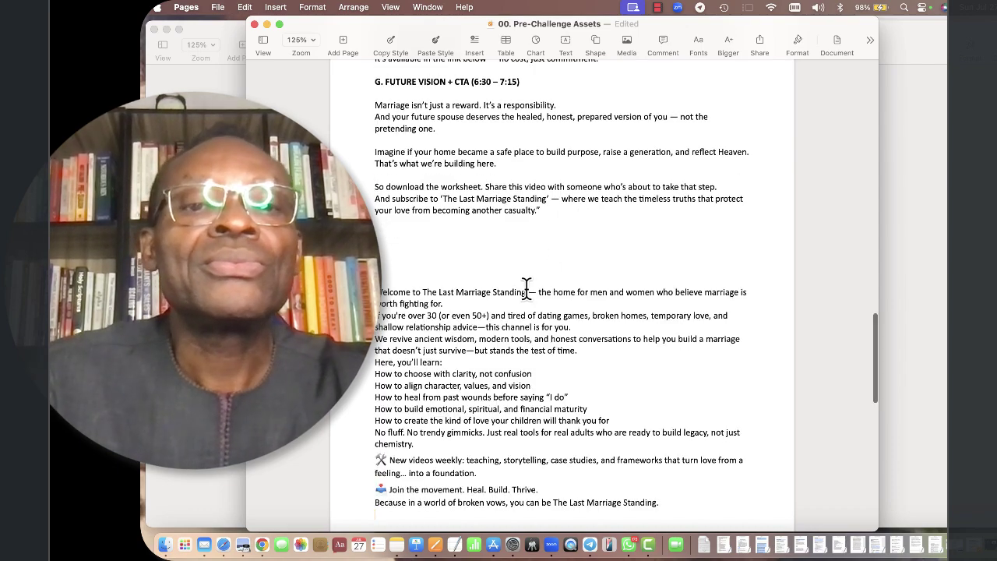
Insert blank lines after "worth fighting for.", "this channel is for you.", "stands the test of time." and "Here, you'll learn:" in the pasted description.
left_click(457, 303)
key("Return")
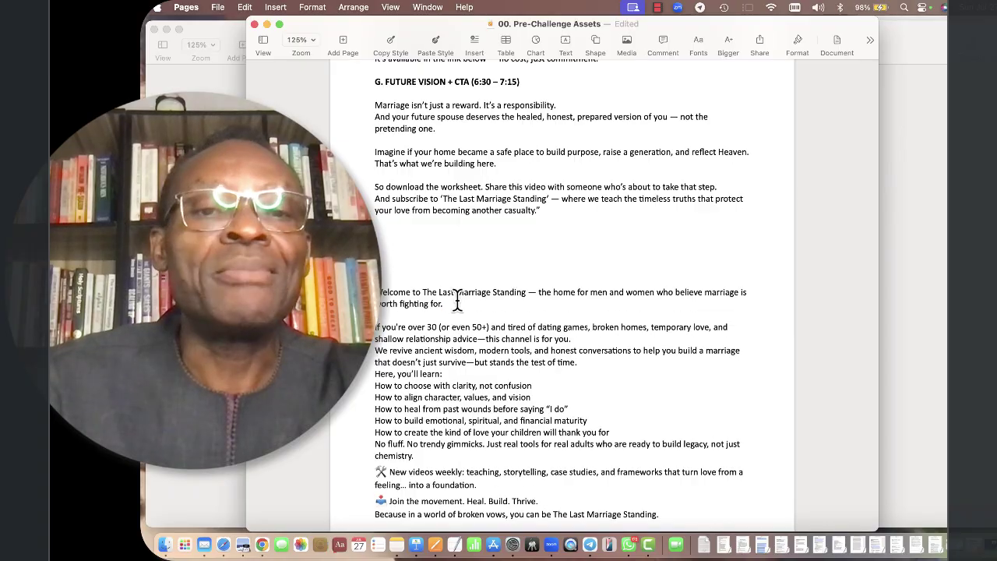
left_click(581, 339)
key("Return")
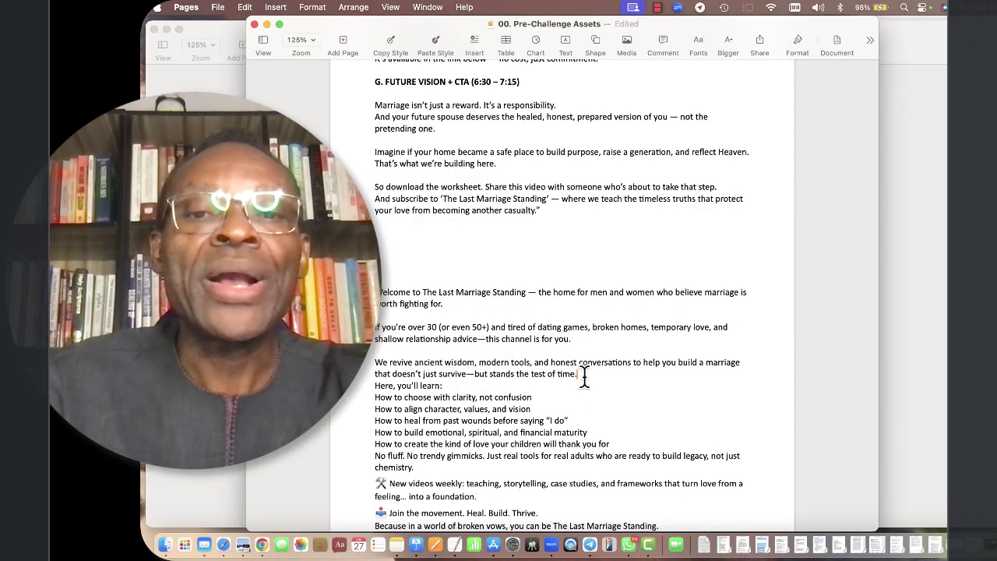
left_click(580, 374)
key("Return")
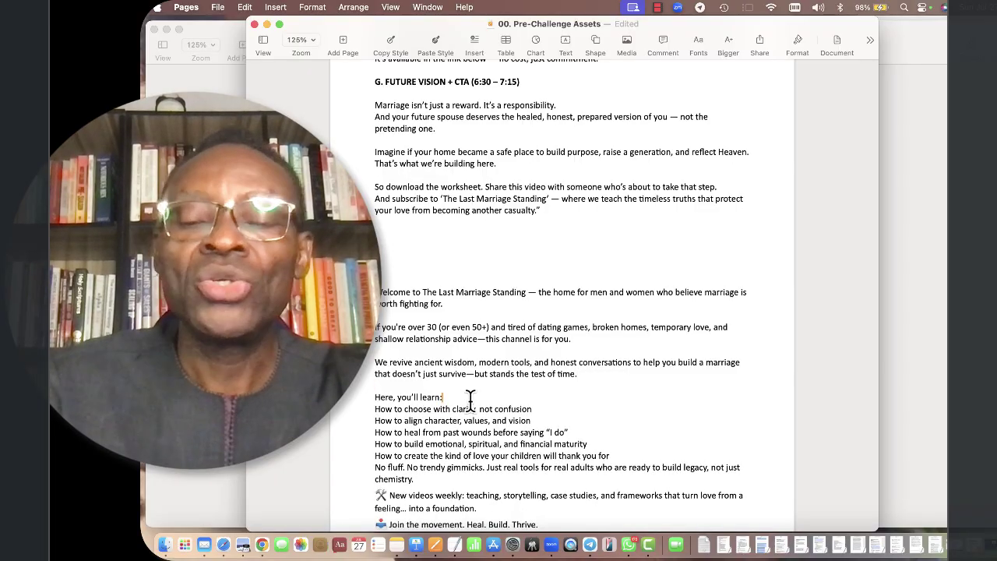
key("Return")
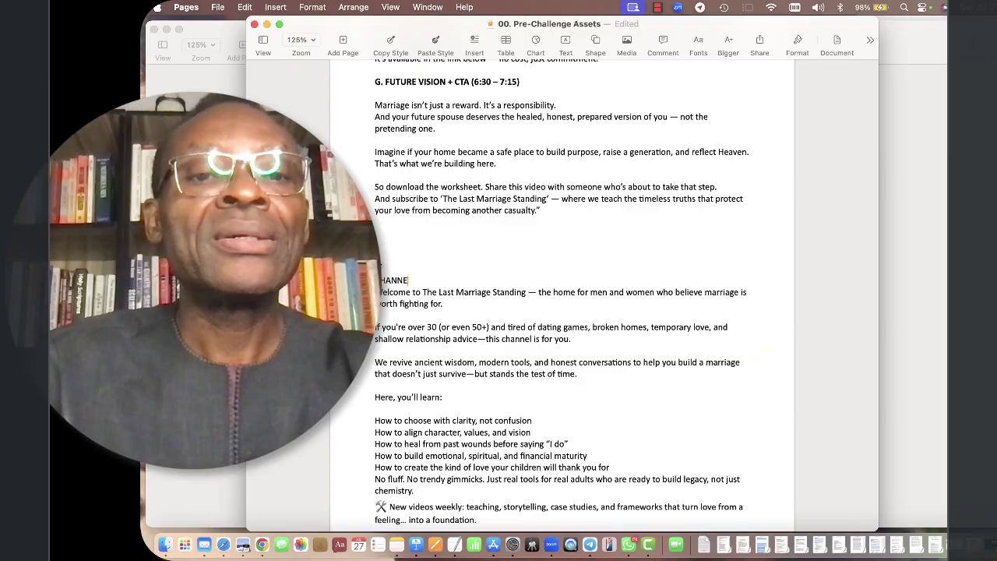
Add the bold heading "CHANNEL DESCRIPTION" directly above the welcome paragraph and remove the surplus blank line before it.
type("DESC")
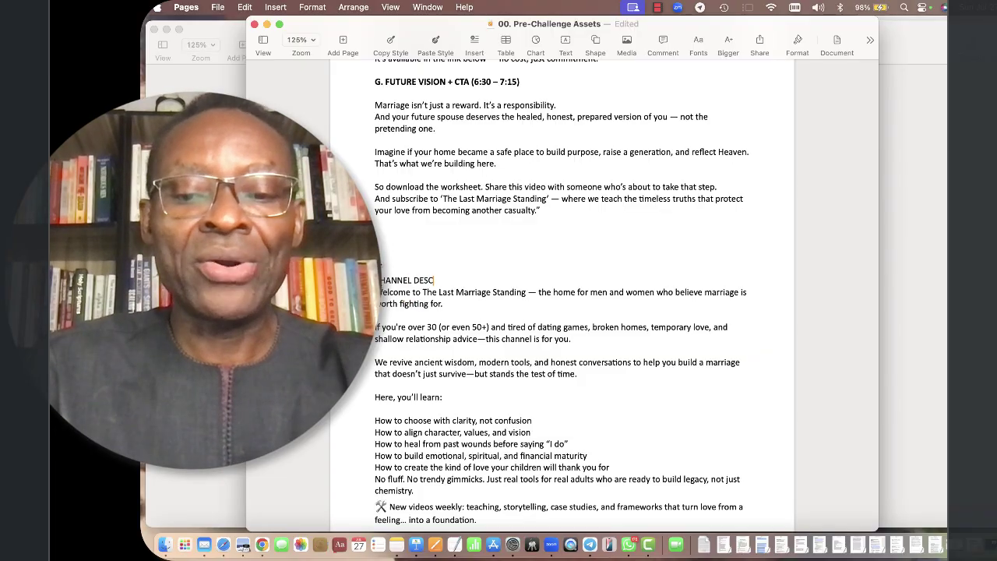
type("RIPTION")
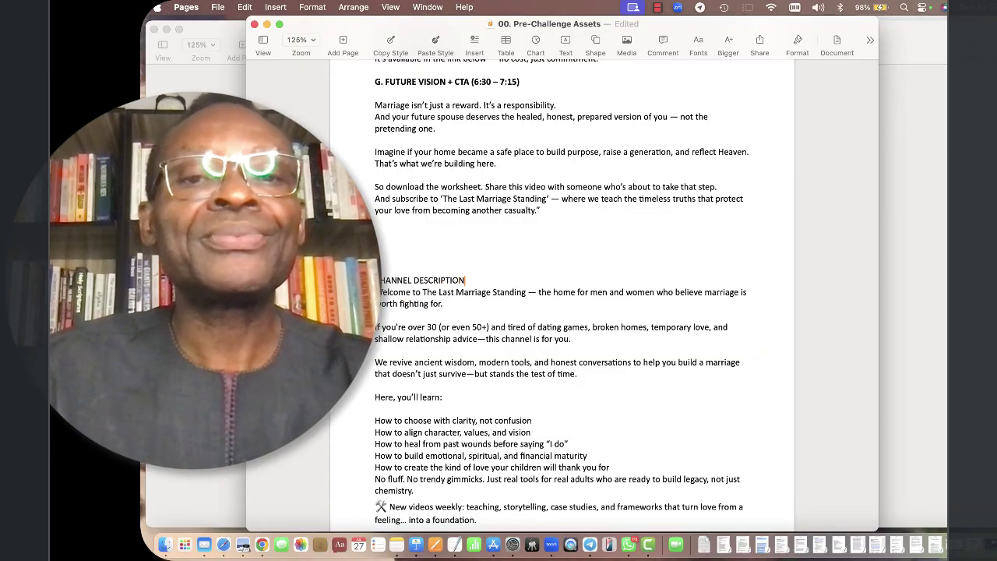
key("super+shift+Left")
key("super+b")
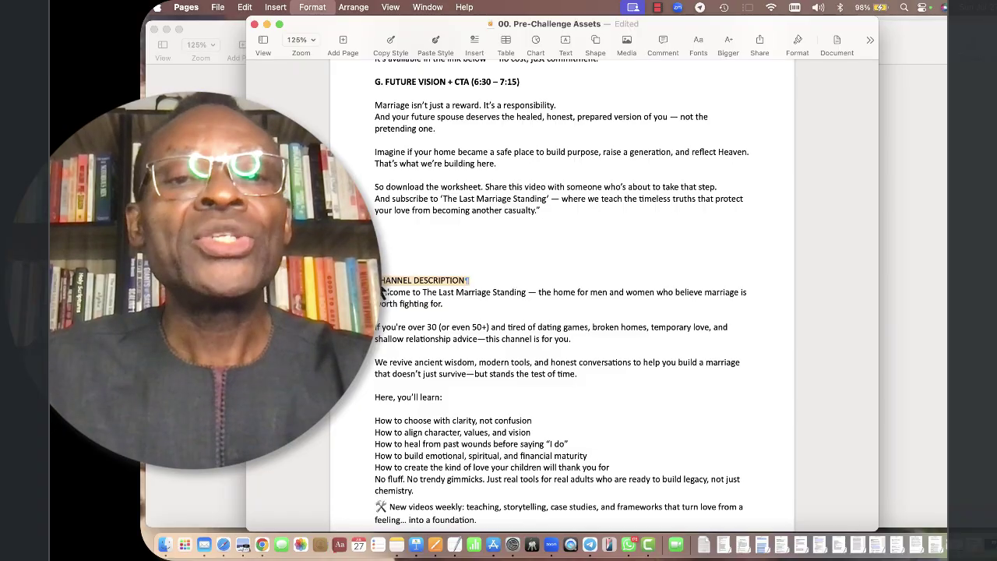
key("Right")
key("super+Left")
key("BackSpace")
key("BackSpace")
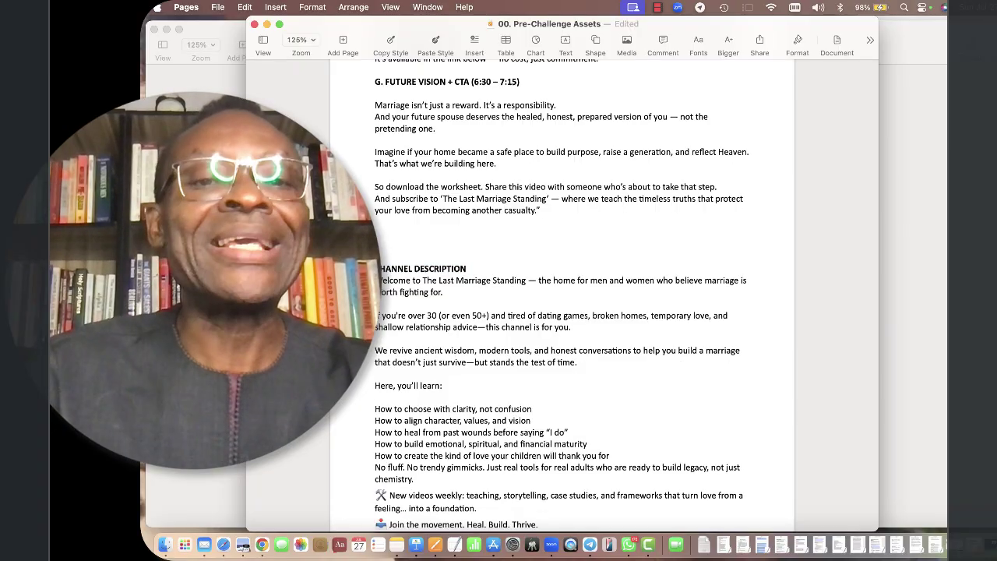
scroll(384, 312, "down", 10)
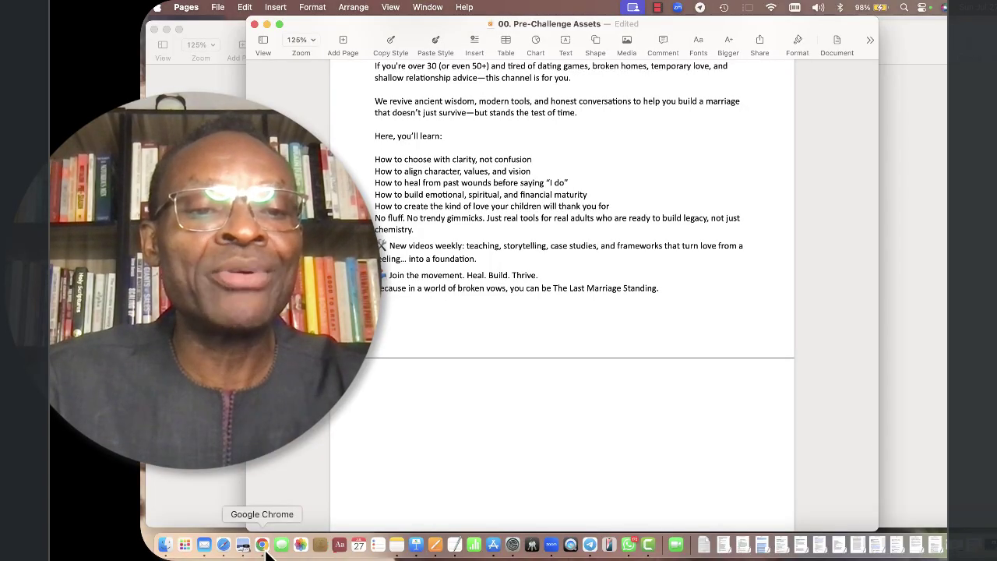
left_click(263, 545)
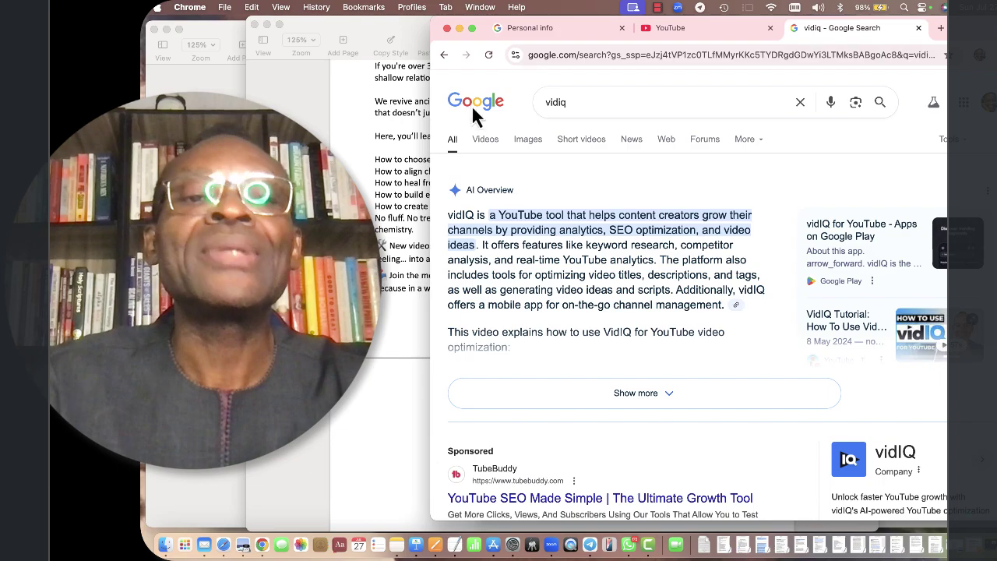
left_click(459, 30)
Switch to ChatGPT in Safari and copy the shorter About Section, from its heading through the closing "Join us" line.
left_click(221, 545)
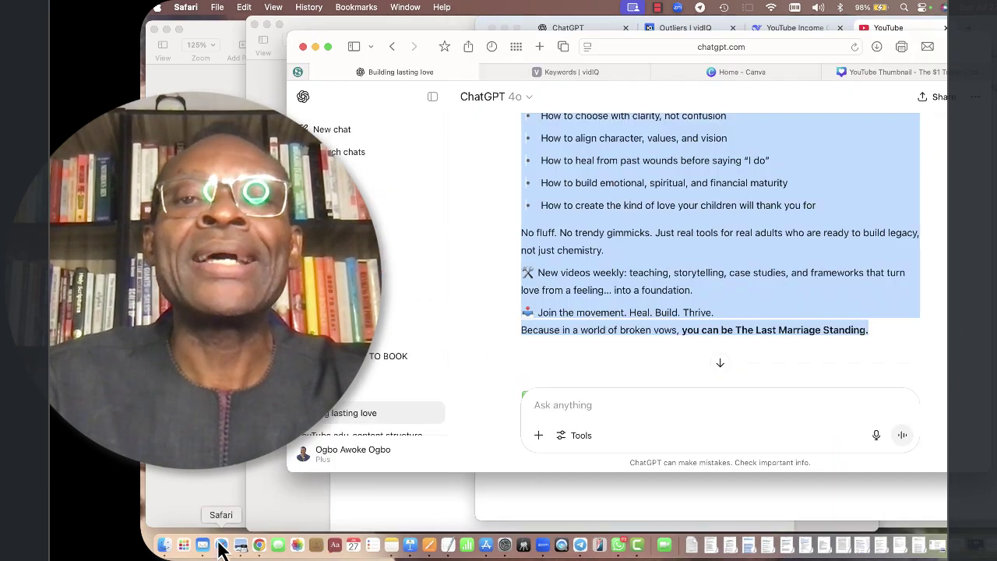
left_click(666, 243)
scroll(665, 243, "down", 5)
scroll(666, 243, "up", 2)
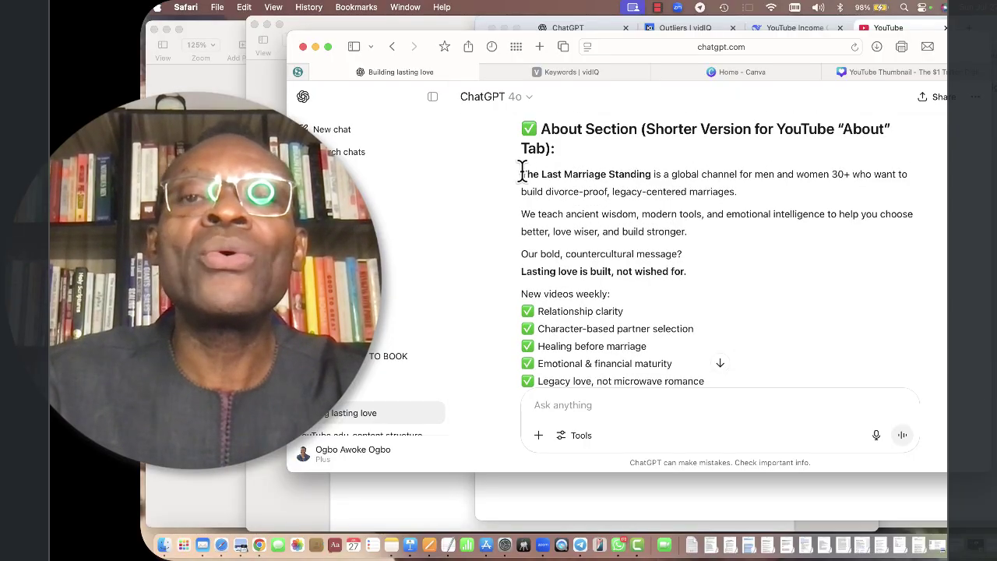
left_click_drag(540, 129, 781, 268)
scroll(590, 222, "down", 4)
Paste the About Section on the page after the channel description in Pages, adding blank lines below its heading and before "New videos weekly:".
left_click(429, 548)
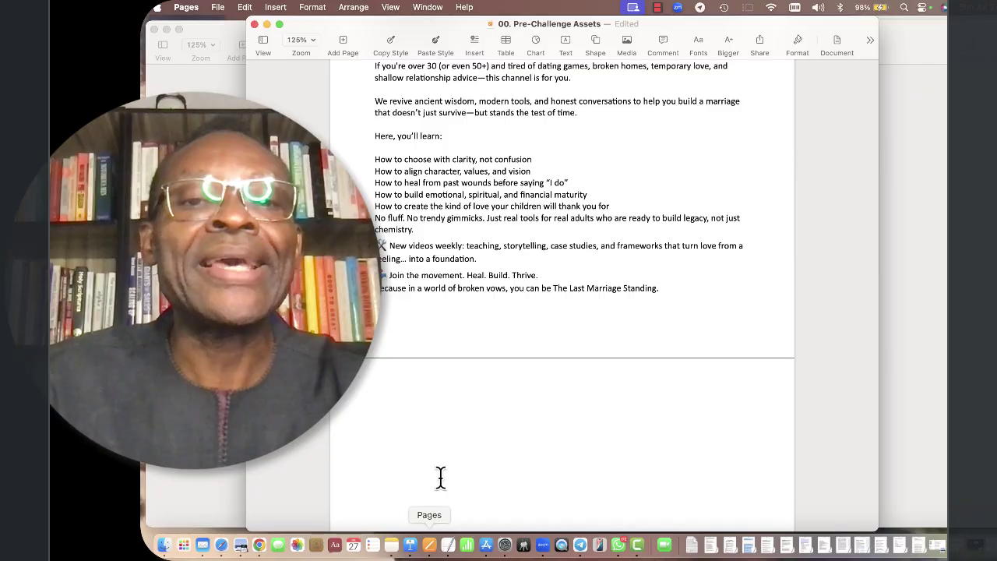
key("Caps_Lock")
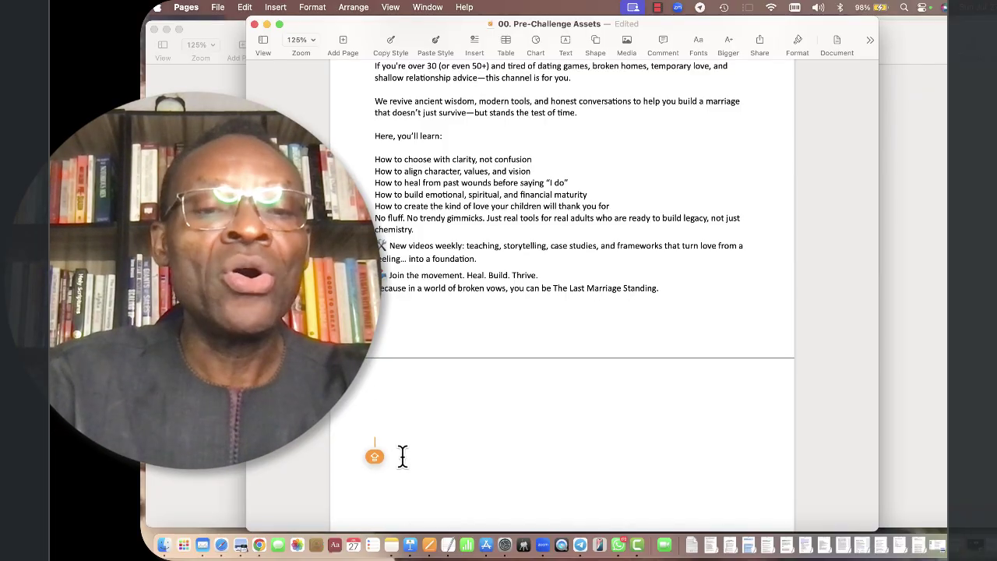
type("About Section (Shorter Version for YouTube \"About\" Tab) The Last Marriage Standing is a global channel for men and women 30+ who want to build divorce-proof, legacy-centered marriages. We teach ancient wisdom, modern tools, and emotional intelligence to help you choose better, love wiser, and build stronger. Our bold, countercultural message? Lasting love is built, not wished for. New videos weekly: ✅ Relationship clarity ✅ Character-based partner selection ✅ Healing before marriage ✅ Emotional & financial maturity ✅ Legacy love, not microwave romance Join us—and revive the kind of marriage the world forgot.")
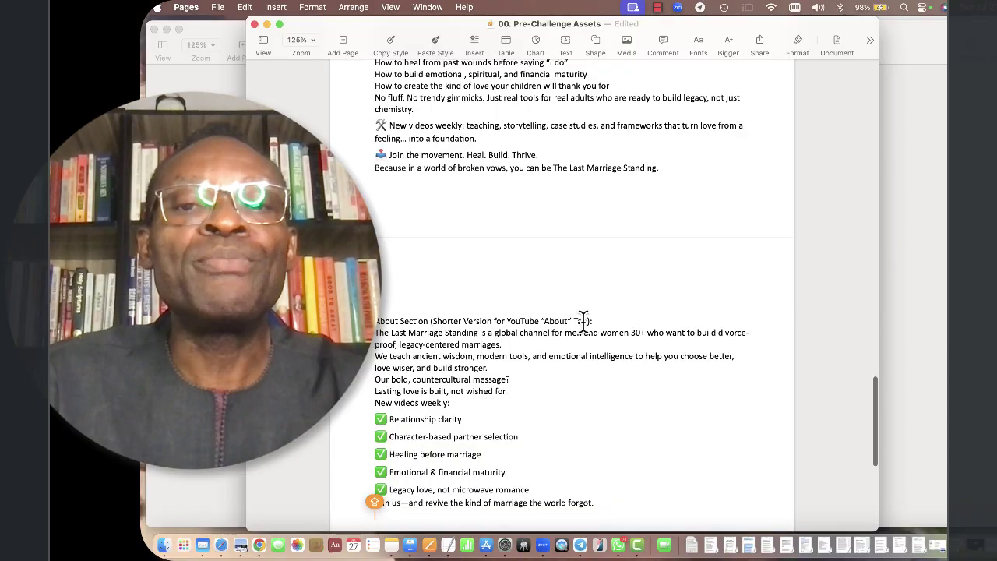
left_click(591, 320)
key("Return")
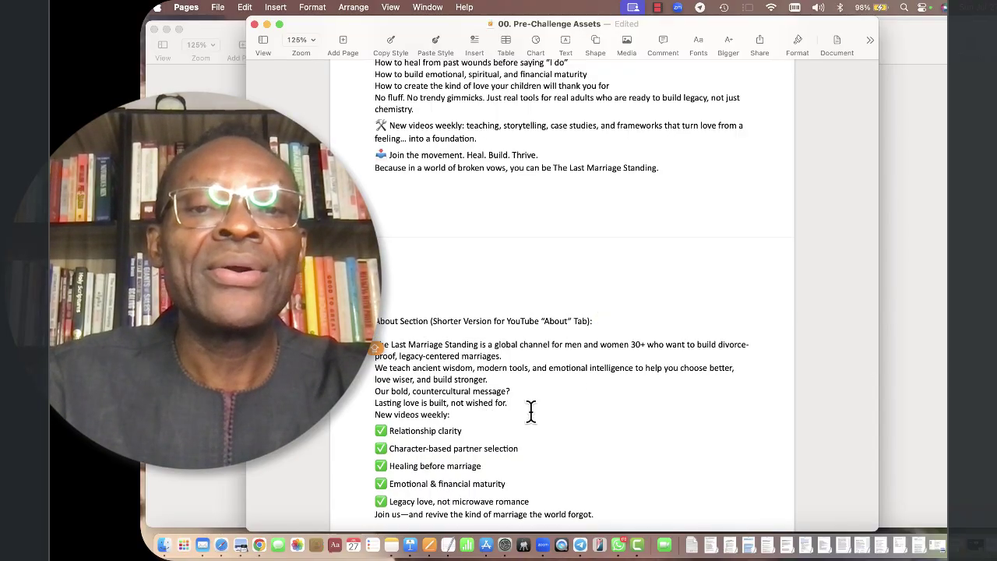
key("Return")
Switch to the "01. Youtube Channel Niche Worksheet (Marriage)" document and return to its beginning.
left_click(428, 7)
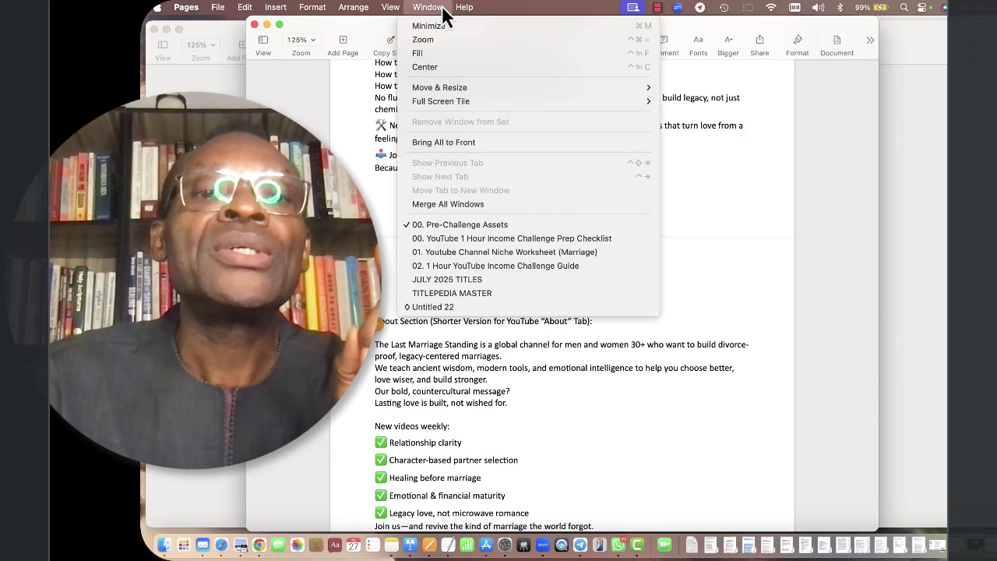
left_click(513, 254)
scroll(524, 264, "up", 20)
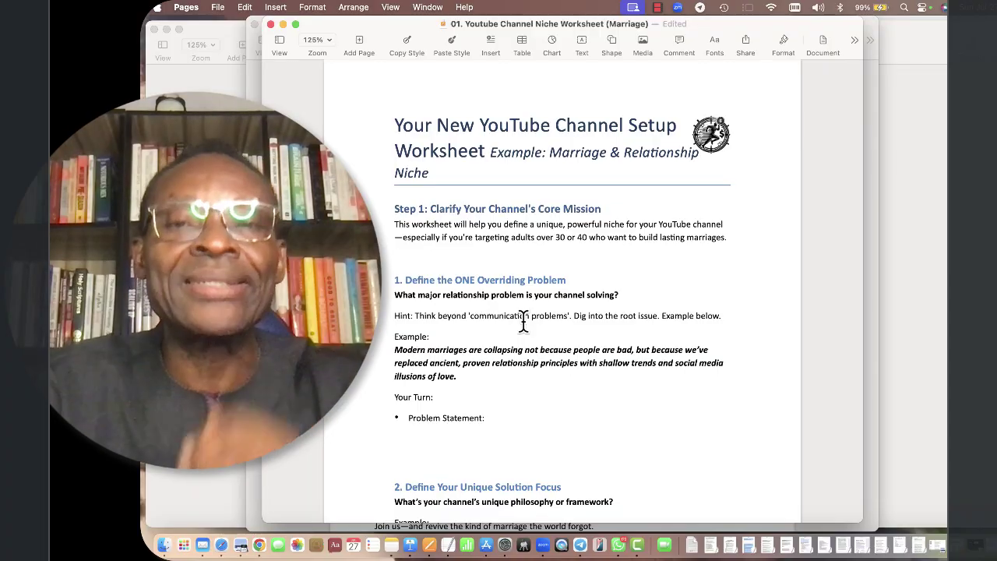
left_click(659, 9)
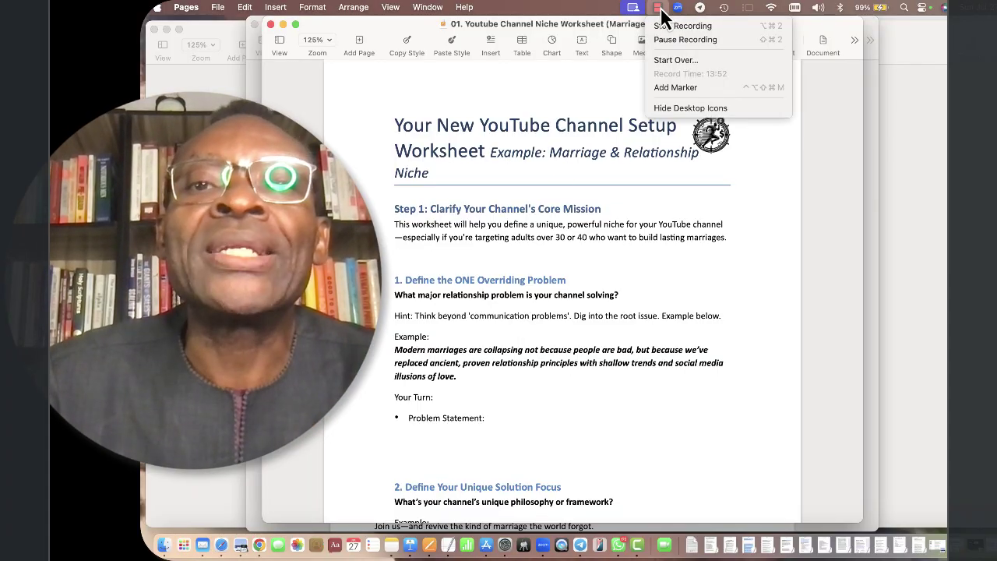